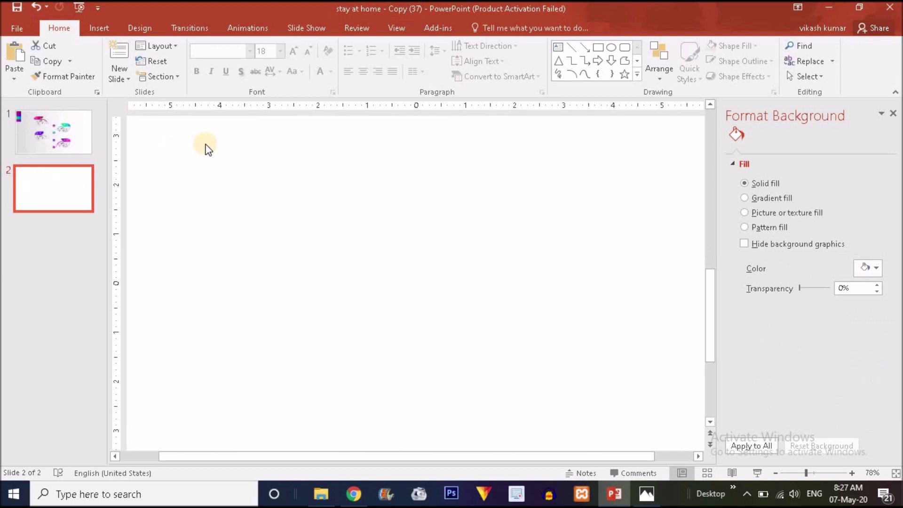
Step: Apply a gradient fill to the background of the blank second slide
{"action": "left_click", "coordinate": [392, 351]}
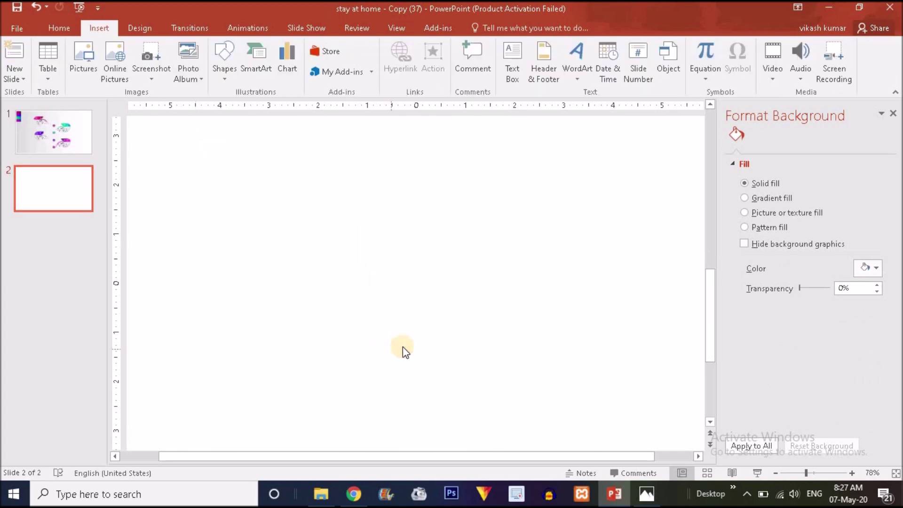
{"action": "left_click", "coordinate": [743, 198]}
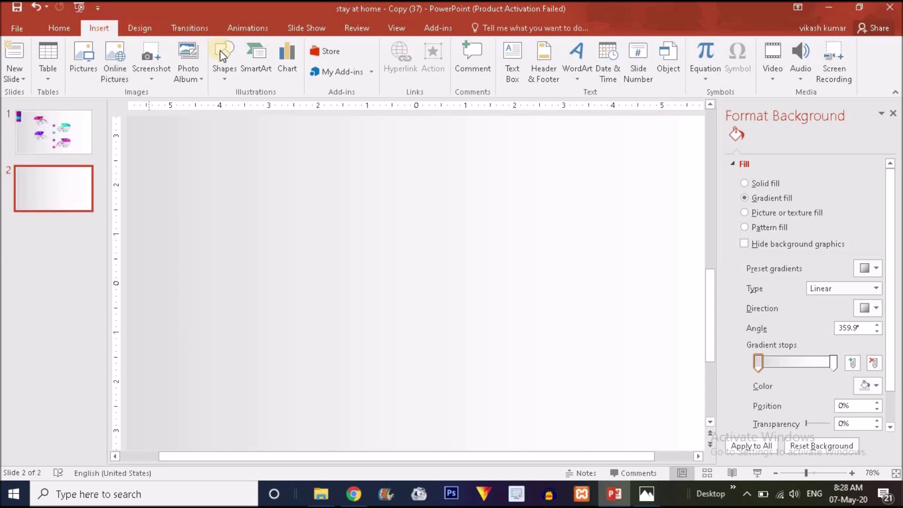
Step: Draw a circle about 2.24" in diameter in the upper-left area of the slide
{"action": "left_click", "coordinate": [219, 71]}
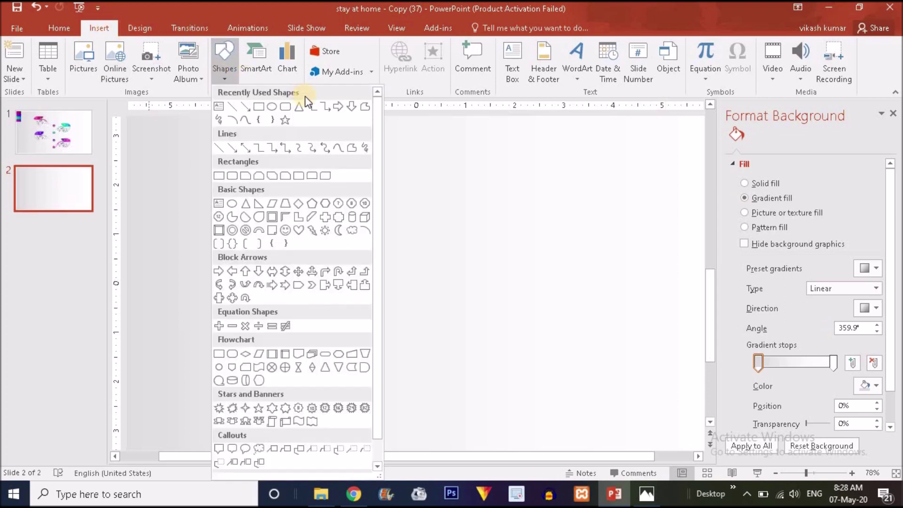
{"action": "left_click", "coordinate": [273, 106]}
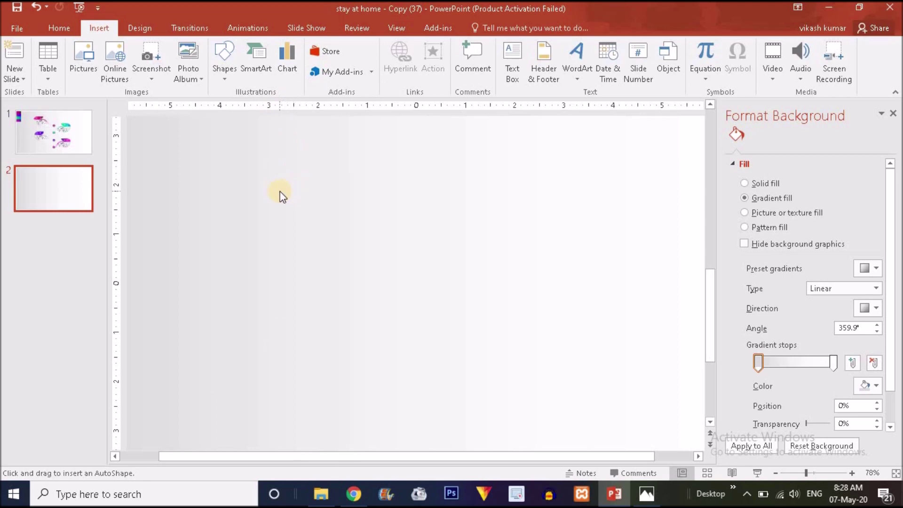
{"action": "left_click_drag", "start_coordinate": [281, 192], "coordinate": [337, 230]}
{"action": "left_click_drag", "start_coordinate": [253, 173], "coordinate": [243, 211]}
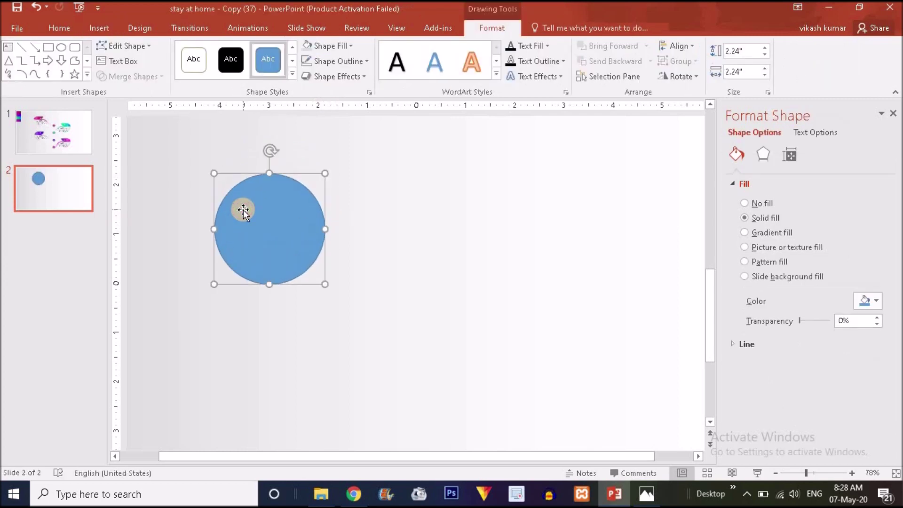
Step: Remove the circle's outline and fill it with grey
{"action": "left_click", "coordinate": [353, 67]}
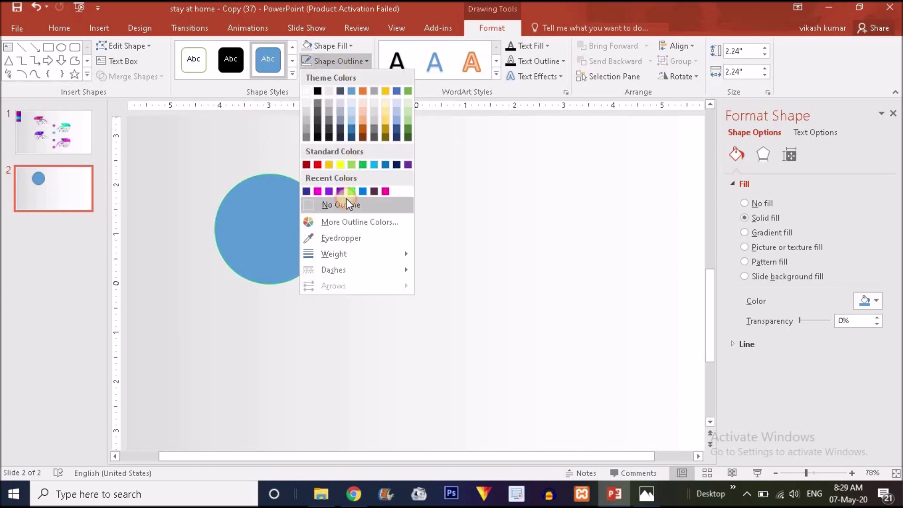
{"action": "left_click", "coordinate": [344, 202]}
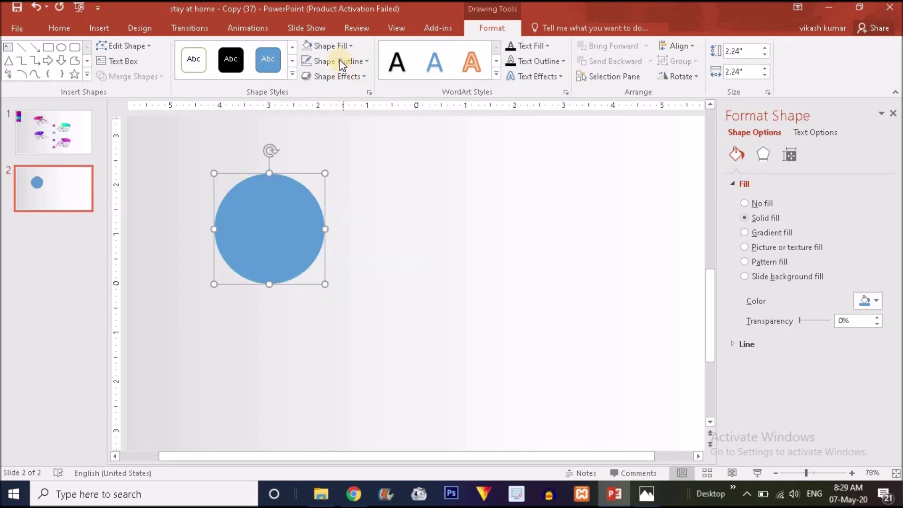
{"action": "left_click", "coordinate": [338, 50]}
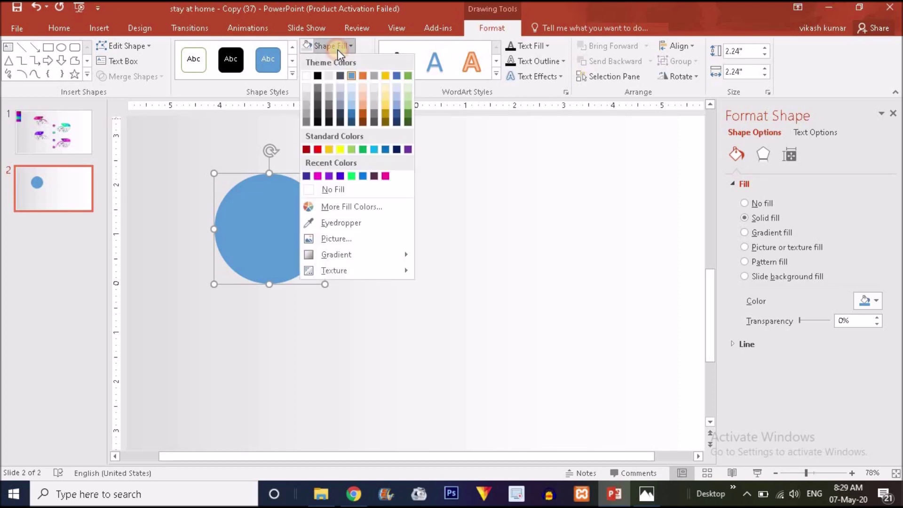
{"action": "left_click", "coordinate": [307, 109]}
Step: Draw a thin horizontal rectangle about 3.19" wide and 0.2" high beside the circle
{"action": "left_click", "coordinate": [102, 27]}
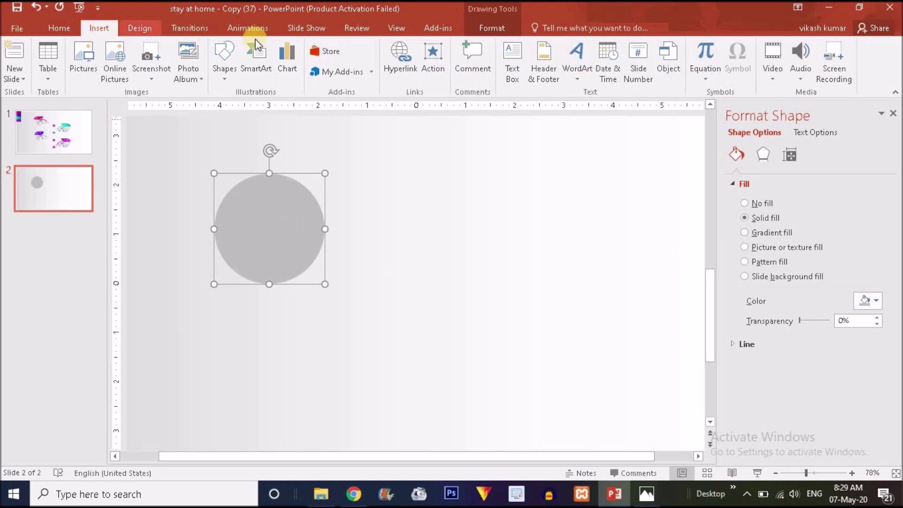
{"action": "left_click", "coordinate": [224, 66]}
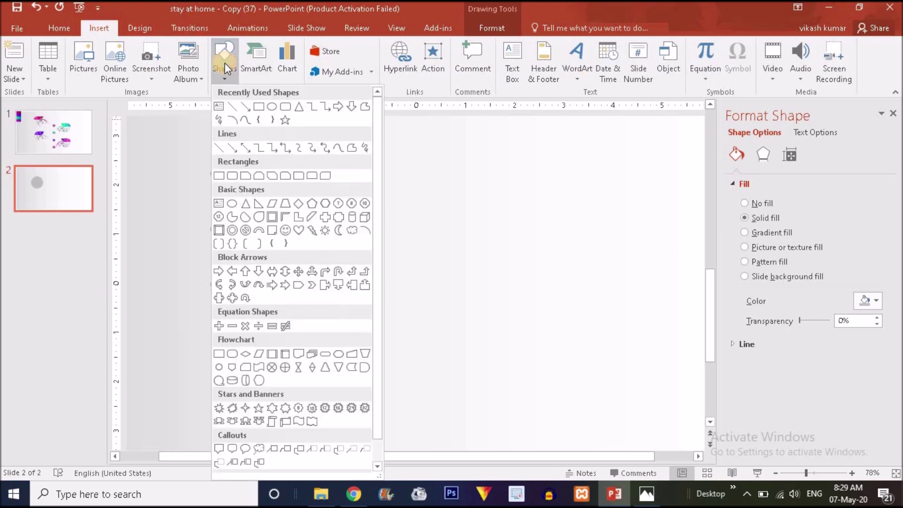
{"action": "left_click", "coordinate": [262, 107]}
{"action": "left_click_drag", "start_coordinate": [390, 206], "coordinate": [547, 219]}
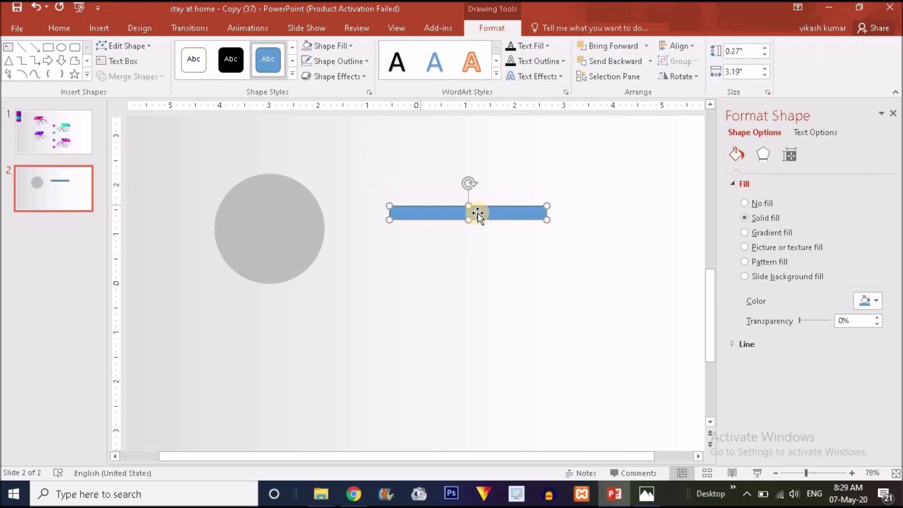
{"action": "left_click", "coordinate": [437, 165]}
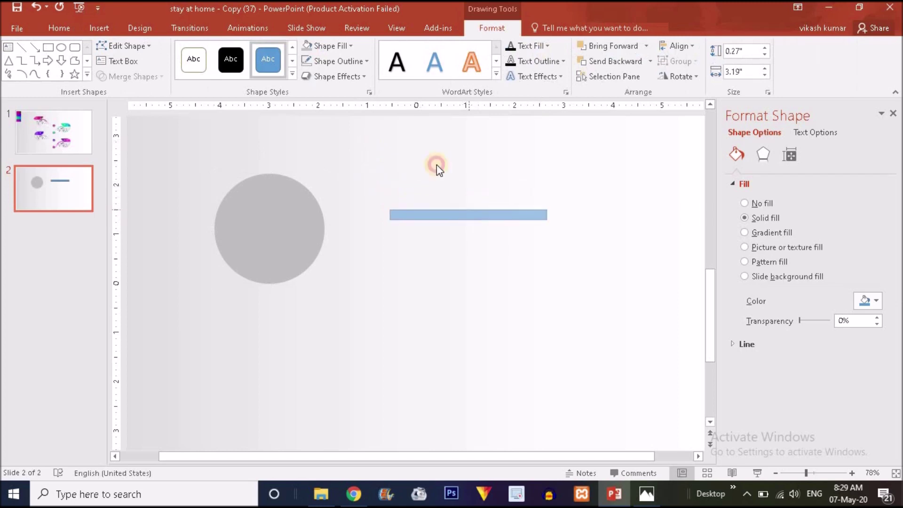
{"action": "key", "text": "ctrl+y"}
Step: Remove the thin bar's outline and centre the bar horizontally across the grey circle
{"action": "left_click", "coordinate": [339, 61]}
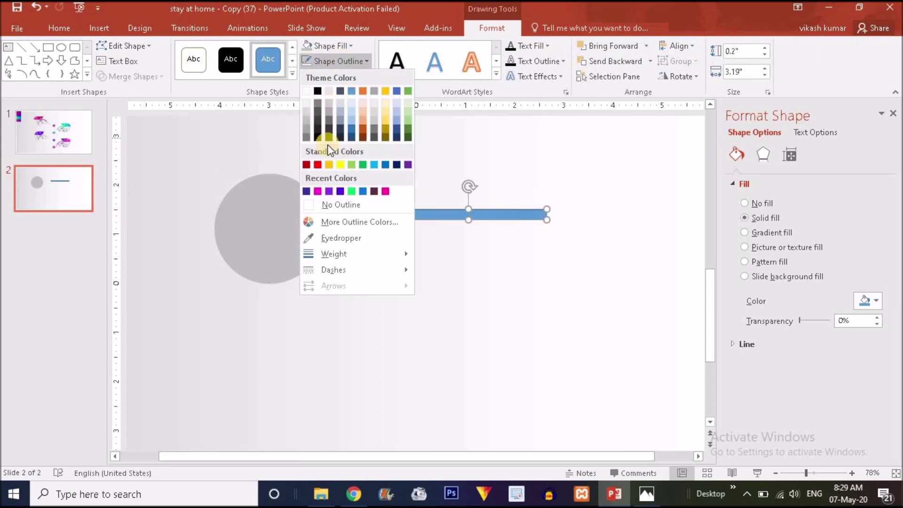
{"action": "left_click", "coordinate": [399, 214]}
{"action": "left_click_drag", "start_coordinate": [459, 214], "coordinate": [254, 228]}
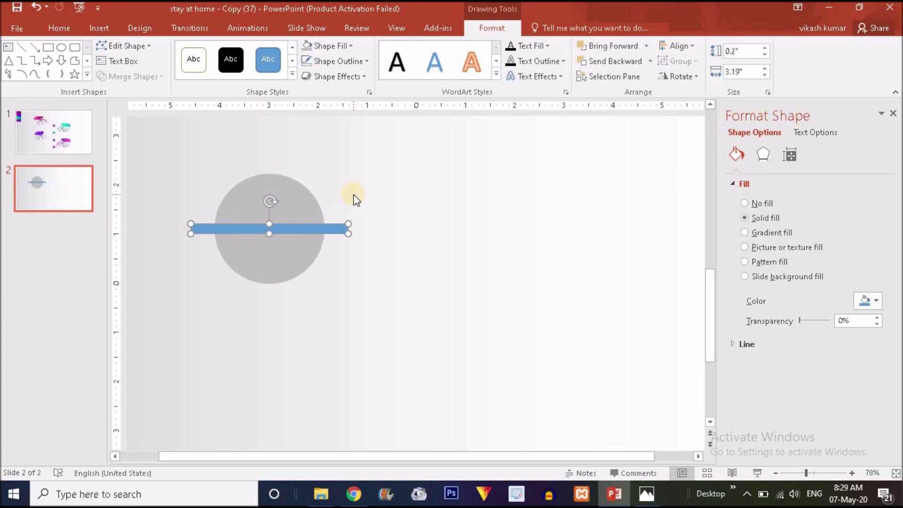
Step: Duplicate the bar, rotate the copy right 90°, and centre it over the circle to form a cross
{"action": "key", "text": "ctrl+d"}
{"action": "left_click_drag", "start_coordinate": [306, 239], "coordinate": [475, 267]}
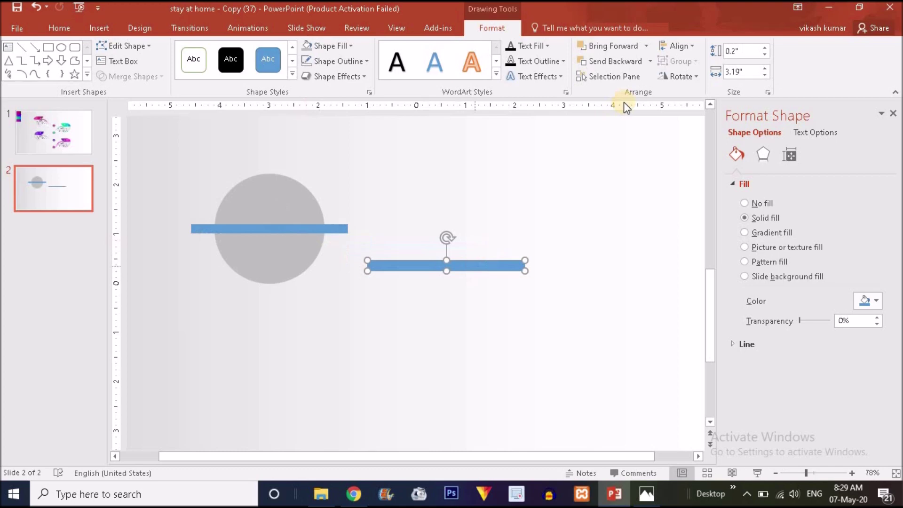
{"action": "left_click", "coordinate": [682, 78]}
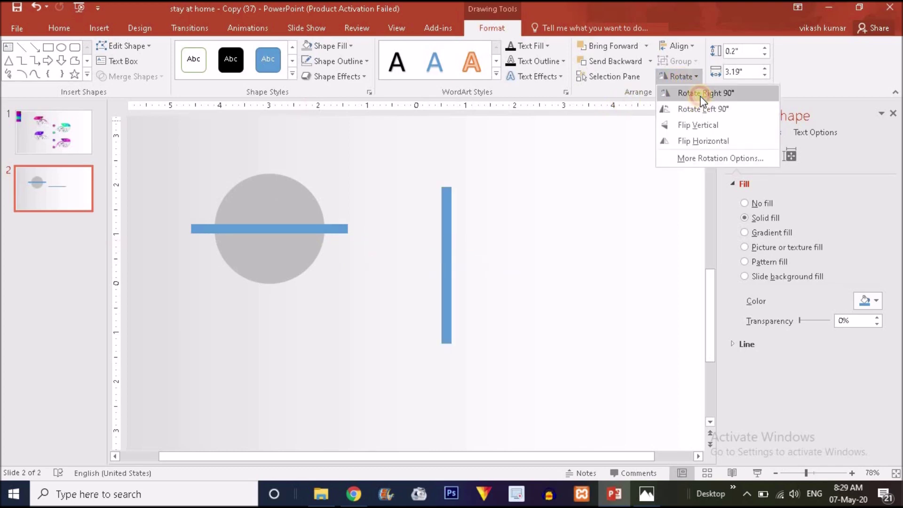
{"action": "left_click", "coordinate": [701, 94]}
{"action": "left_click_drag", "start_coordinate": [445, 246], "coordinate": [270, 217]}
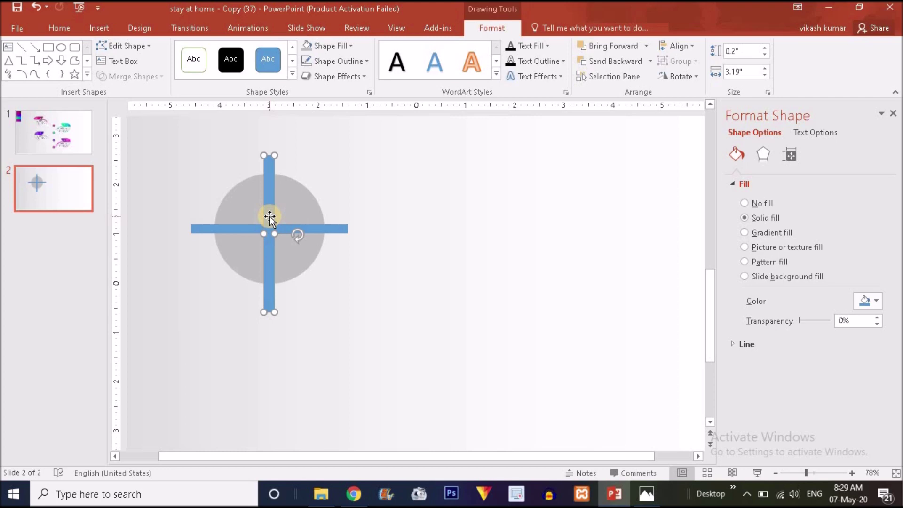
Step: Select the circle and both bars and split them with the Fragment merge operation
{"action": "left_click", "coordinate": [416, 230]}
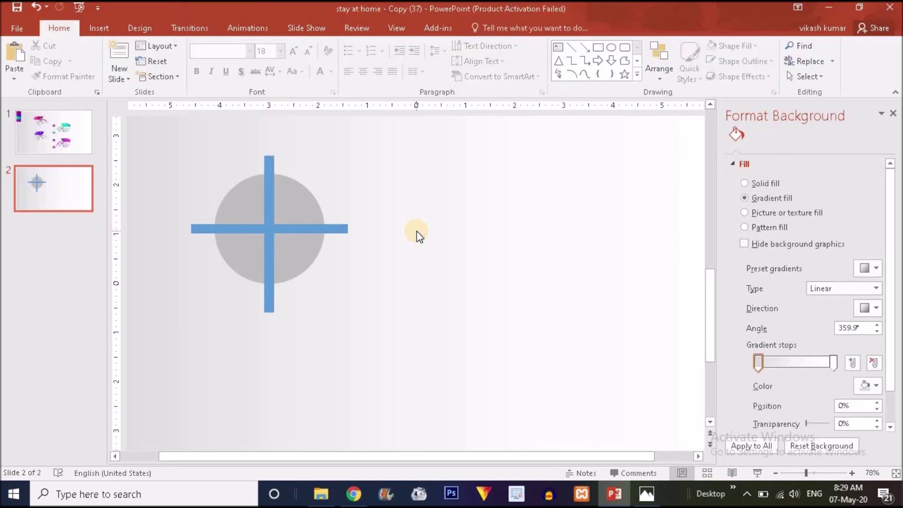
{"action": "key", "text": "ctrl+a"}
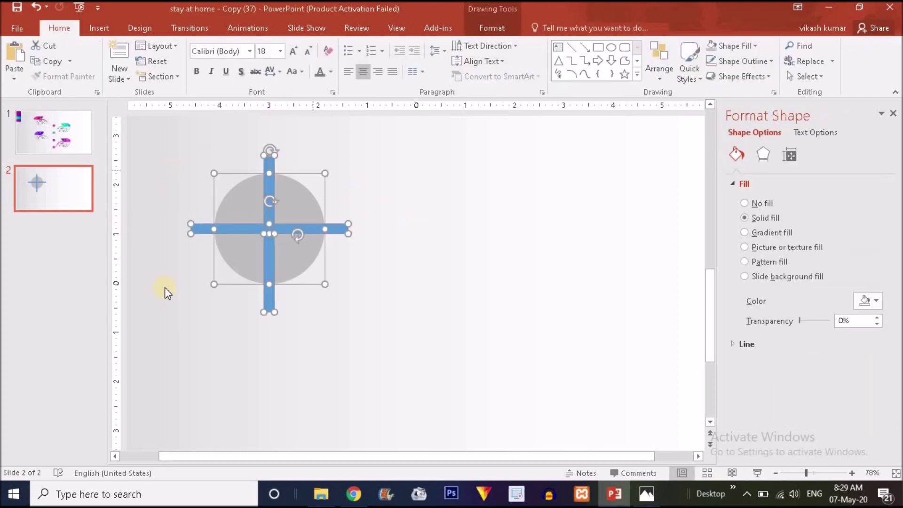
{"action": "left_click", "coordinate": [507, 25]}
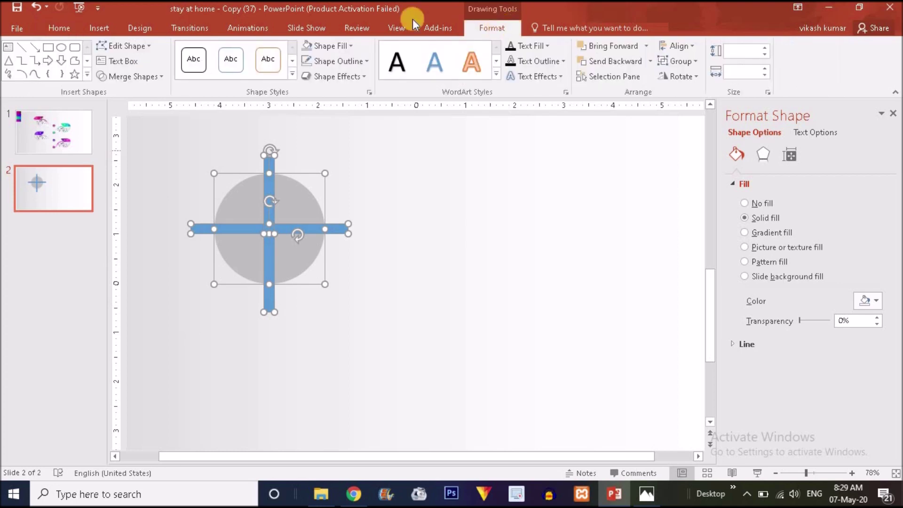
{"action": "left_click", "coordinate": [134, 76]}
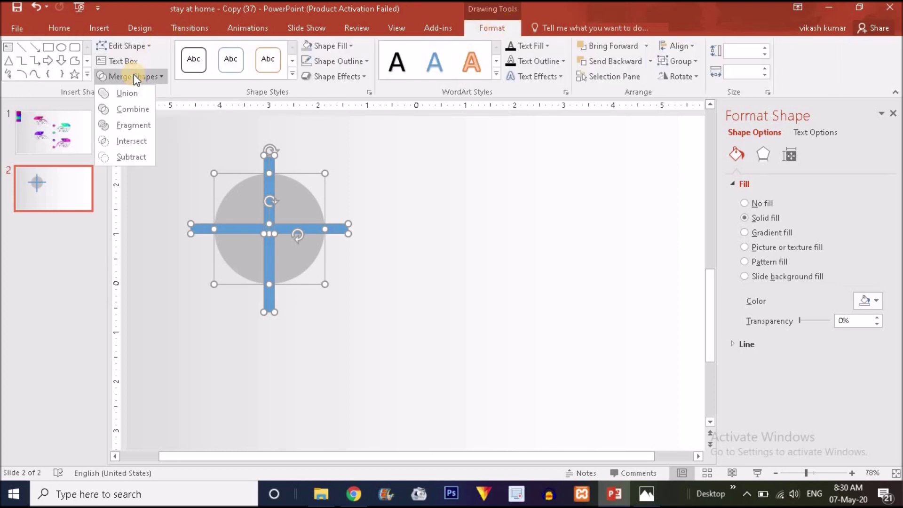
{"action": "left_click", "coordinate": [135, 125]}
{"action": "left_click", "coordinate": [573, 270]}
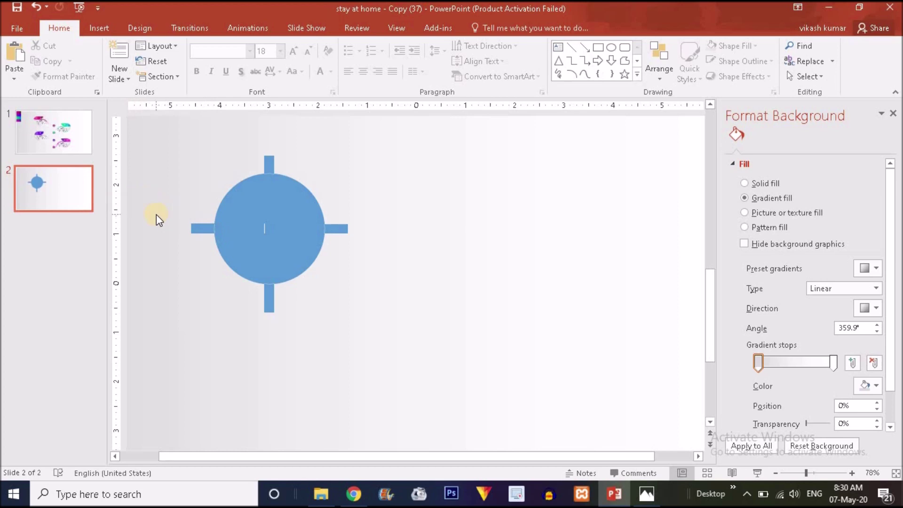
Step: Delete the horizontal and vertical strip fragments, leaving only the four quarter-circle pieces
{"action": "left_click_drag", "start_coordinate": [156, 214], "coordinate": [445, 253]}
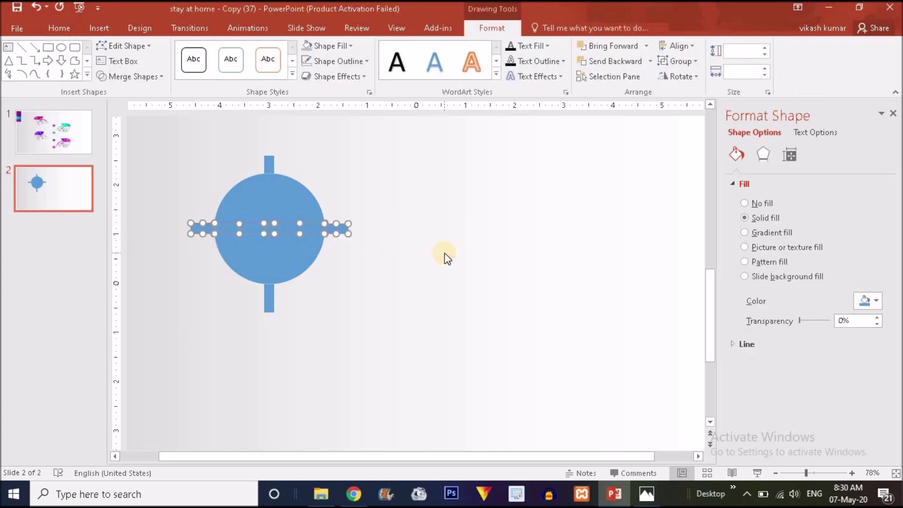
{"action": "key", "text": "Delete"}
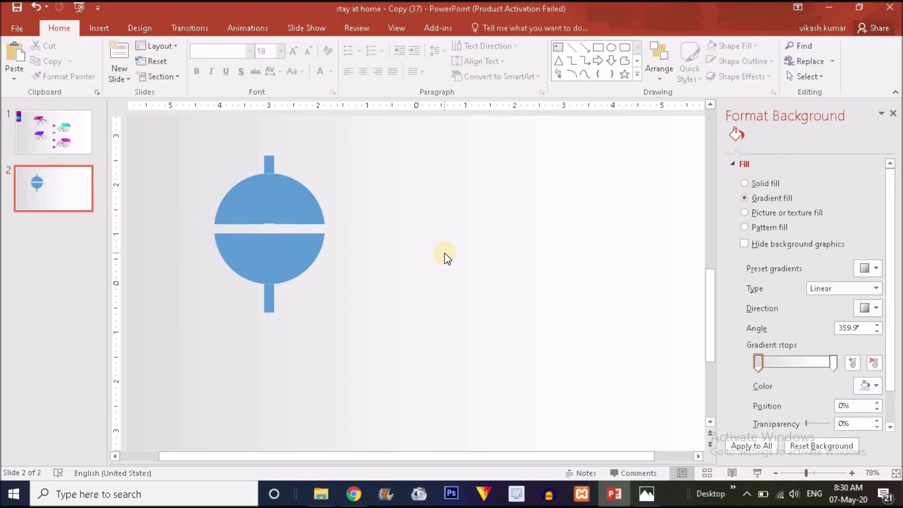
{"action": "left_click_drag", "start_coordinate": [254, 136], "coordinate": [295, 379]}
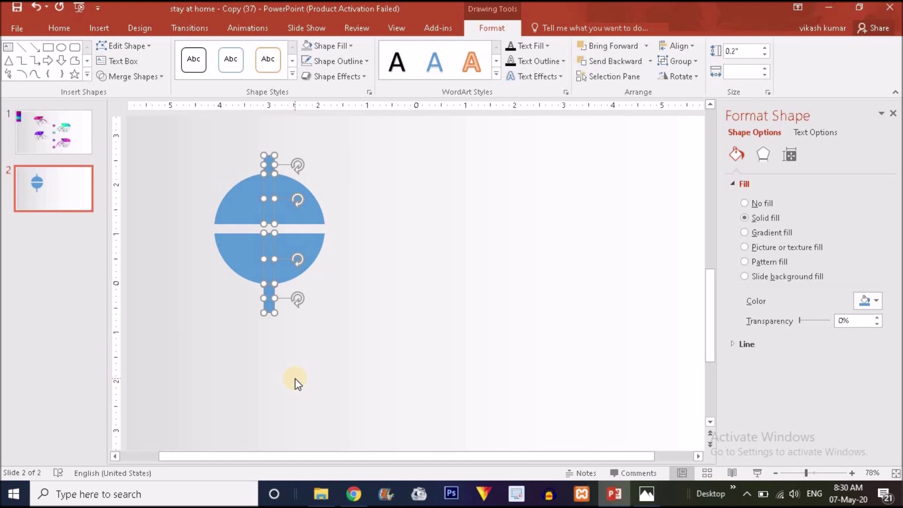
{"action": "key", "text": "Delete"}
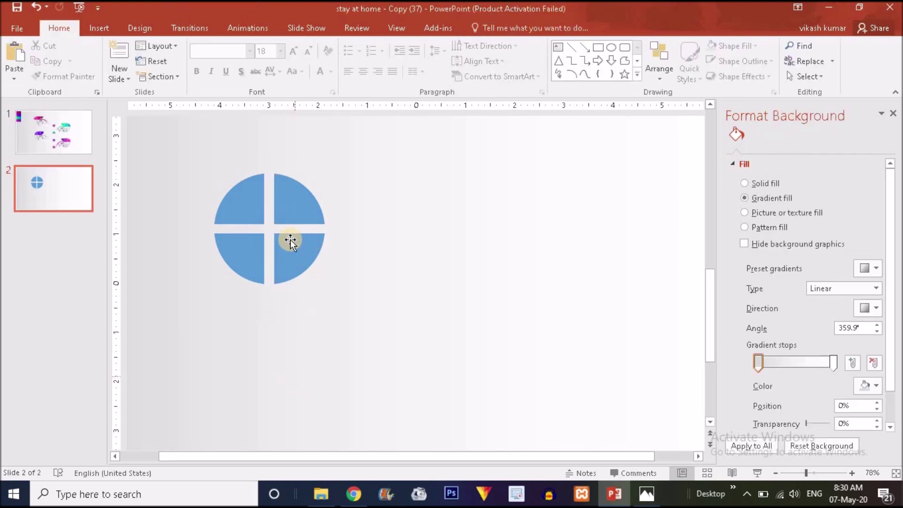
Step: Move the circle's upper-left and lower-right quarters out to its right, aligned side by side with a gap
{"action": "left_click", "coordinate": [244, 223]}
{"action": "left_click", "coordinate": [277, 239]}
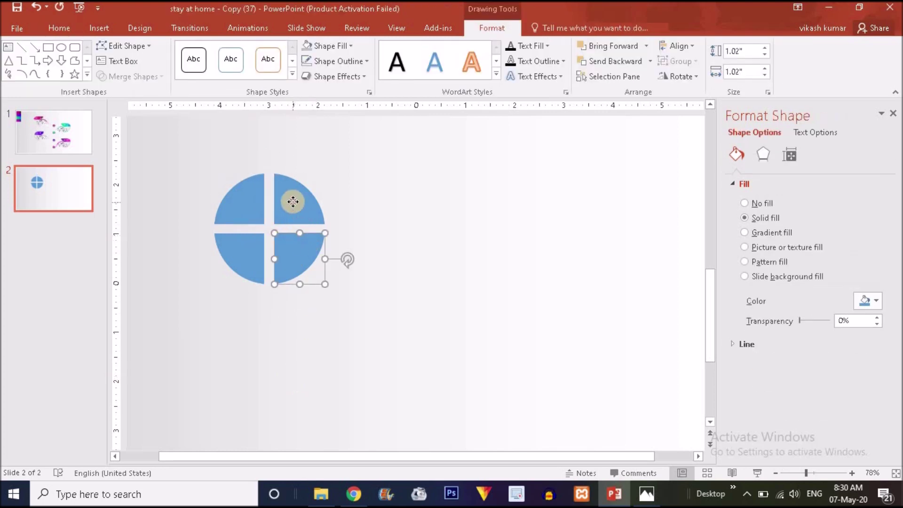
{"action": "left_click", "coordinate": [287, 204]}
{"action": "left_click_drag", "start_coordinate": [250, 216], "coordinate": [421, 207]}
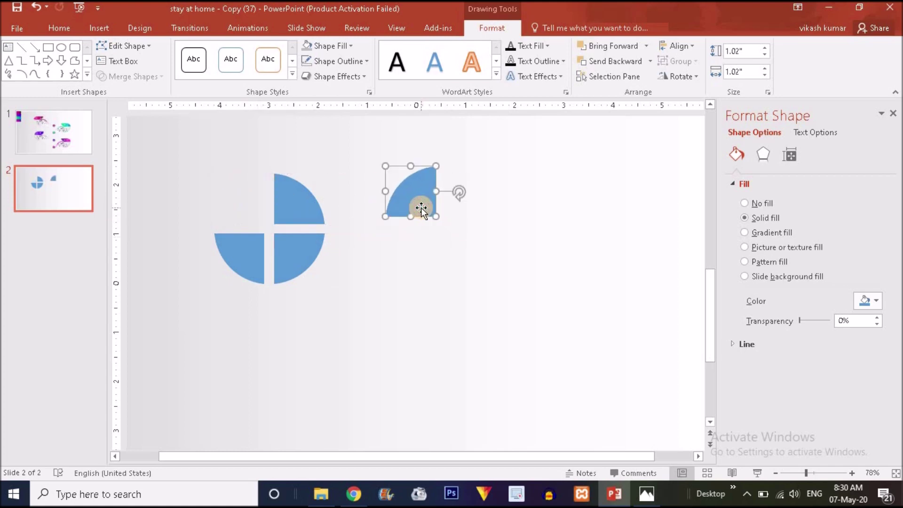
{"action": "left_click_drag", "start_coordinate": [291, 258], "coordinate": [494, 190]}
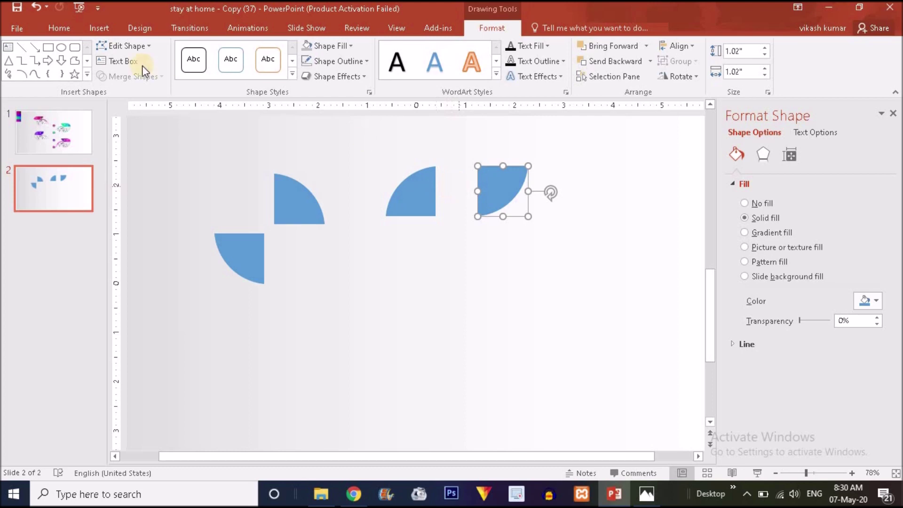
Step: Draw a rectangle about 1.06" high and 1.2" wide below the two separated quarters and remove its outline
{"action": "left_click", "coordinate": [47, 49]}
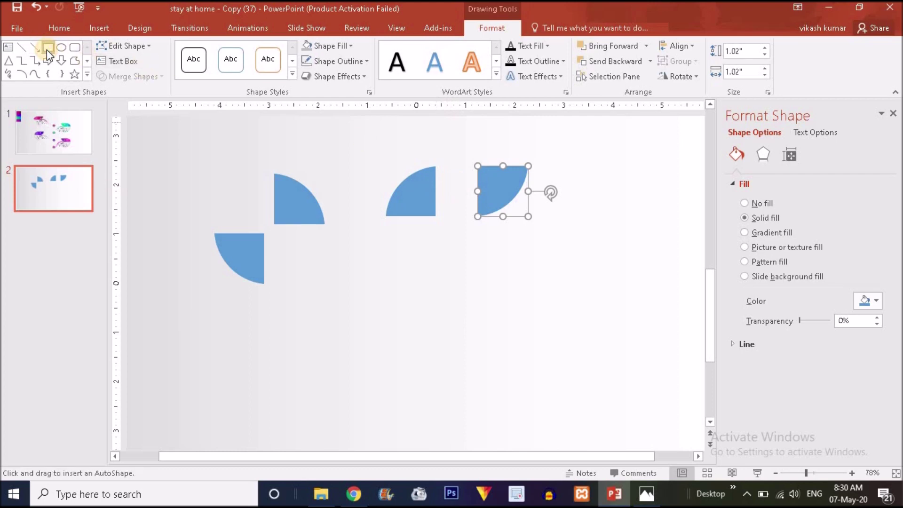
{"action": "left_click", "coordinate": [99, 29]}
{"action": "left_click", "coordinate": [226, 69]}
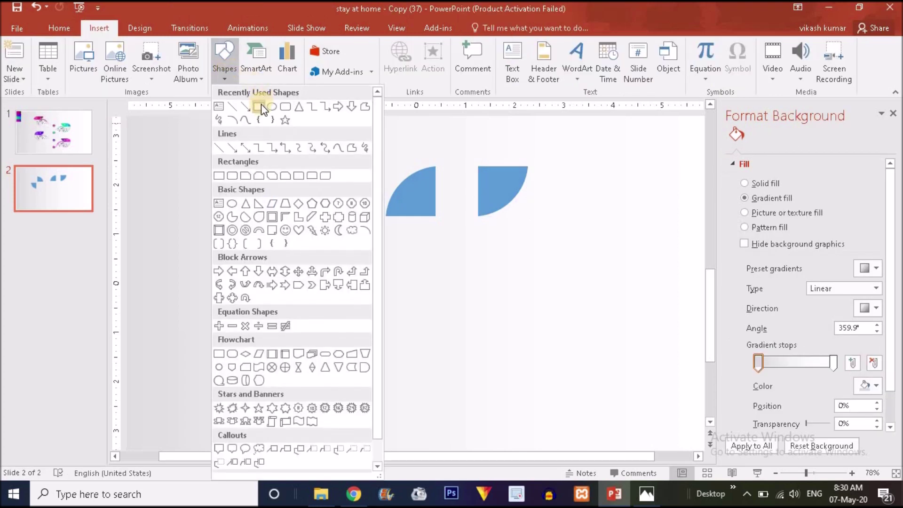
{"action": "left_click", "coordinate": [261, 108]}
{"action": "mouse_move", "coordinate": [435, 224]}
{"action": "left_mouse_down"}
{"action": "mouse_move", "coordinate": [514, 274]}
{"action": "mouse_move", "coordinate": [495, 276]}
{"action": "left_mouse_up"}
{"action": "left_click", "coordinate": [324, 56]}
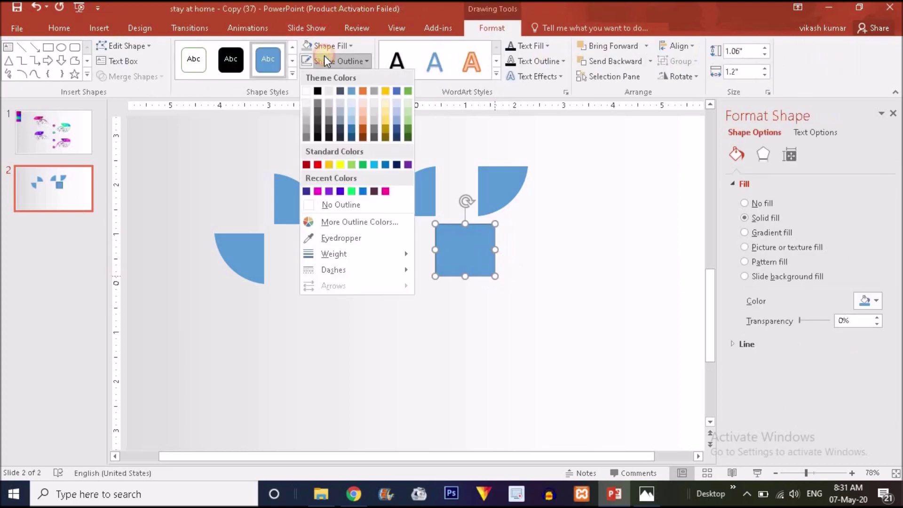
{"action": "left_click", "coordinate": [335, 204]}
Step: Fit the rectangle between the two separated quarters and join the pieces edge to edge as a leaf shape
{"action": "left_click_drag", "start_coordinate": [470, 254], "coordinate": [471, 196]}
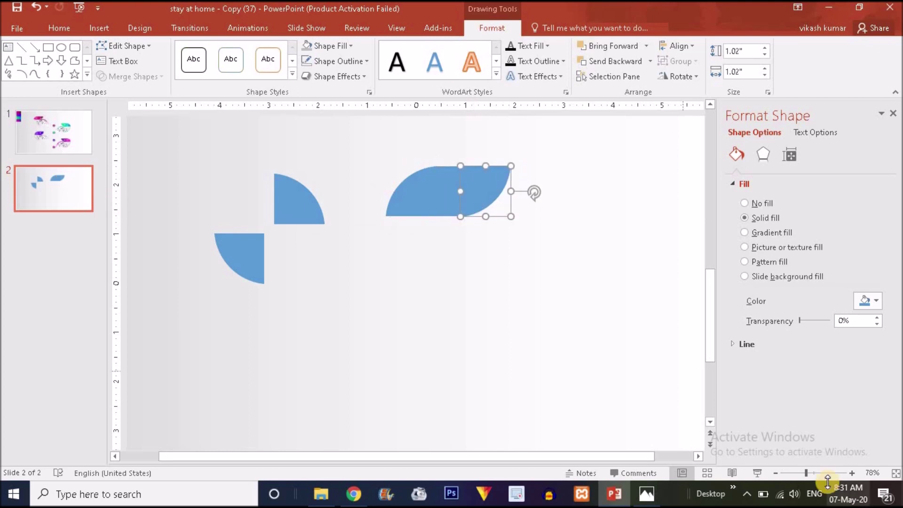
{"action": "left_click", "coordinate": [825, 475]}
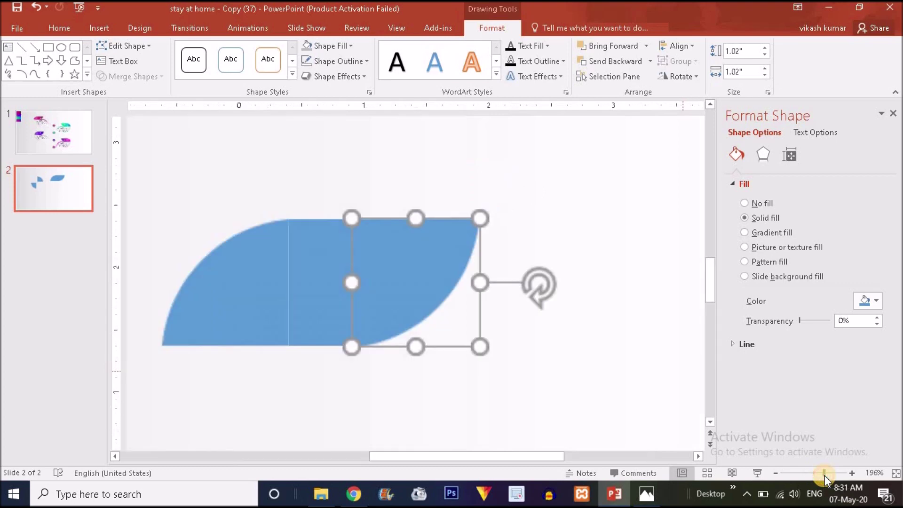
{"action": "left_click", "coordinate": [590, 378]}
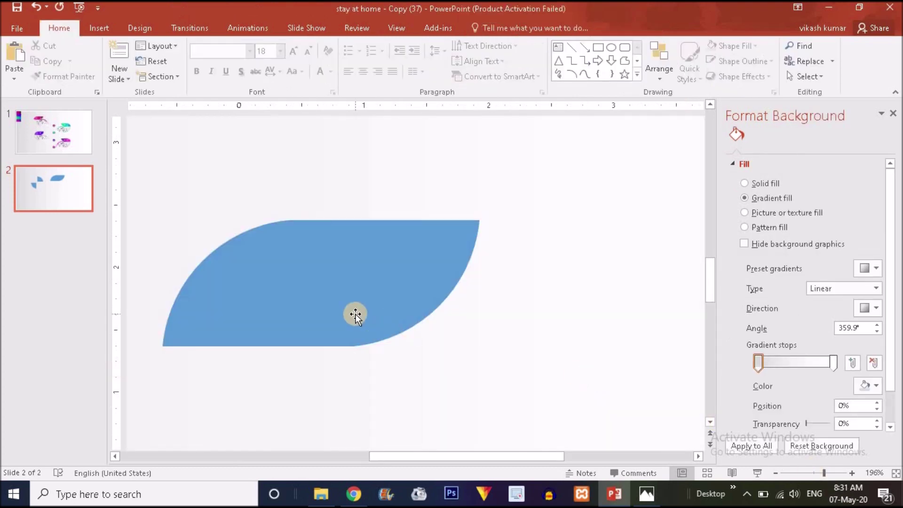
Step: Delete the two leftover quarter-circle pieces beside the assembled leaf
{"action": "left_click", "coordinate": [355, 314]}
{"action": "left_click", "coordinate": [470, 376]}
{"action": "key", "text": "Tab"}
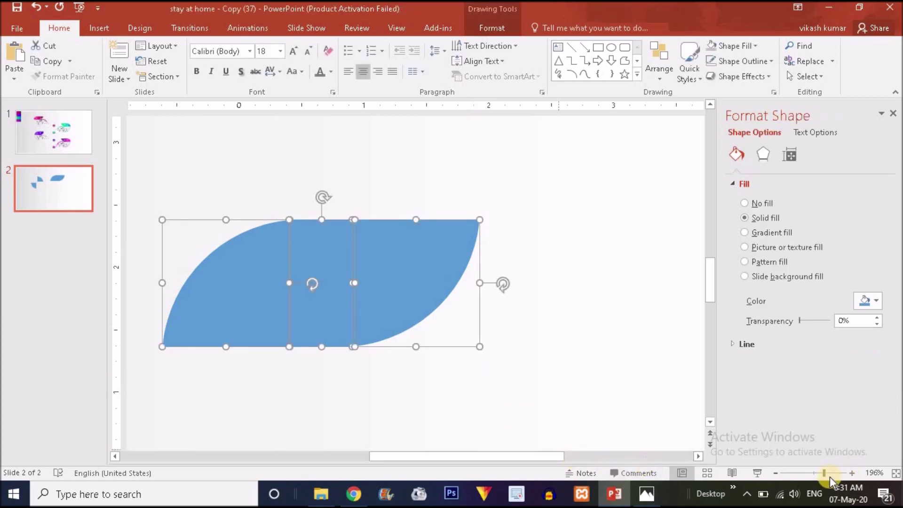
{"action": "left_click", "coordinate": [807, 472]}
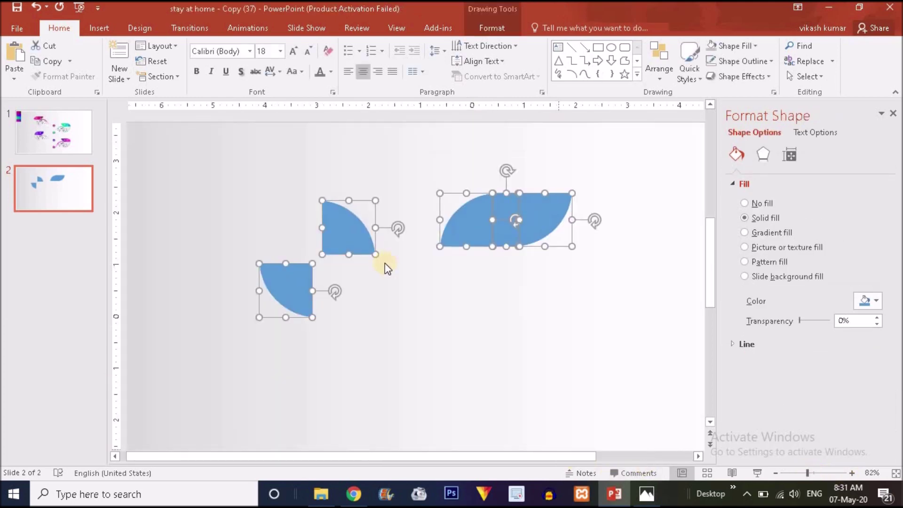
{"action": "left_click", "coordinate": [413, 312]}
{"action": "left_click_drag", "start_coordinate": [186, 142], "coordinate": [425, 400]}
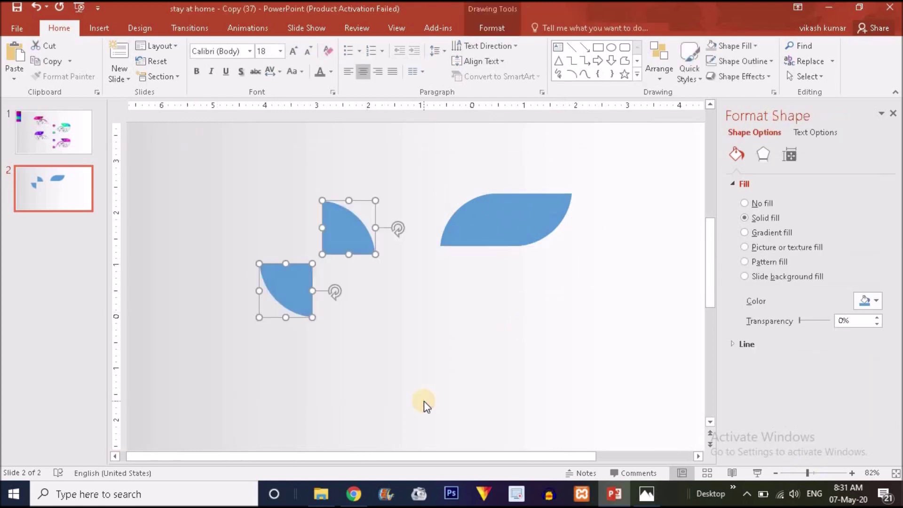
{"action": "key", "text": "Delete"}
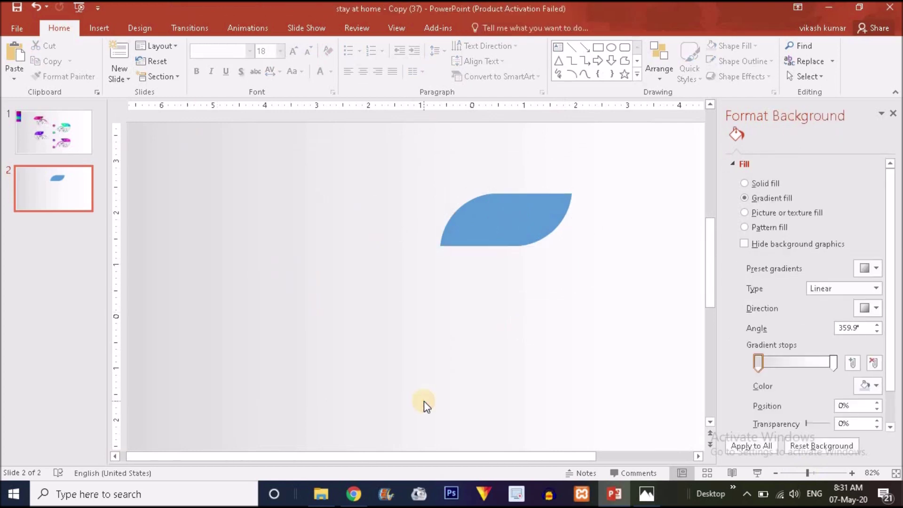
Step: Merge the leaf's three pieces into one shape with Union and move it to the slide's upper-left area
{"action": "key", "text": "ctrl+a"}
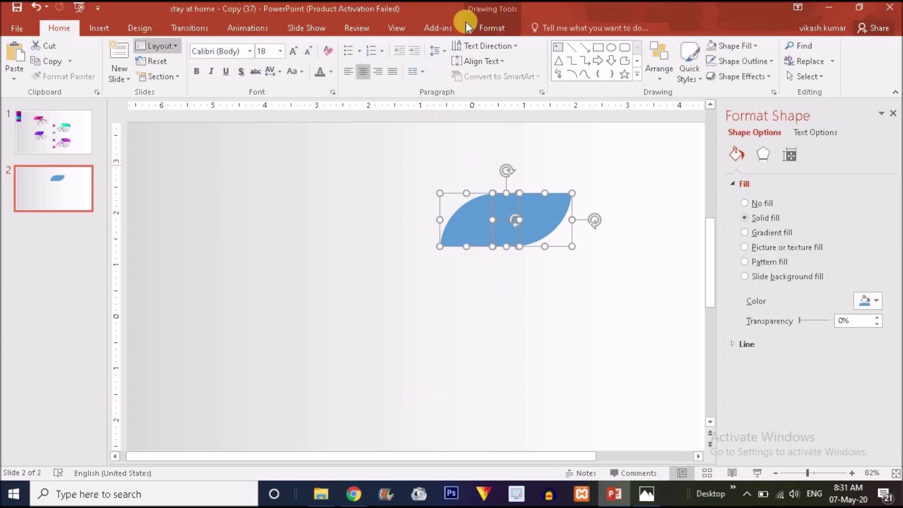
{"action": "left_click", "coordinate": [487, 27]}
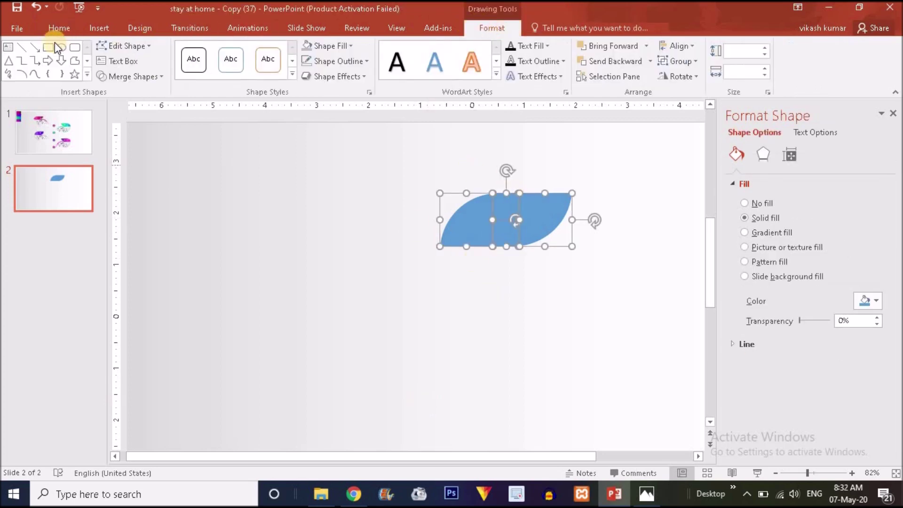
{"action": "left_click", "coordinate": [134, 81]}
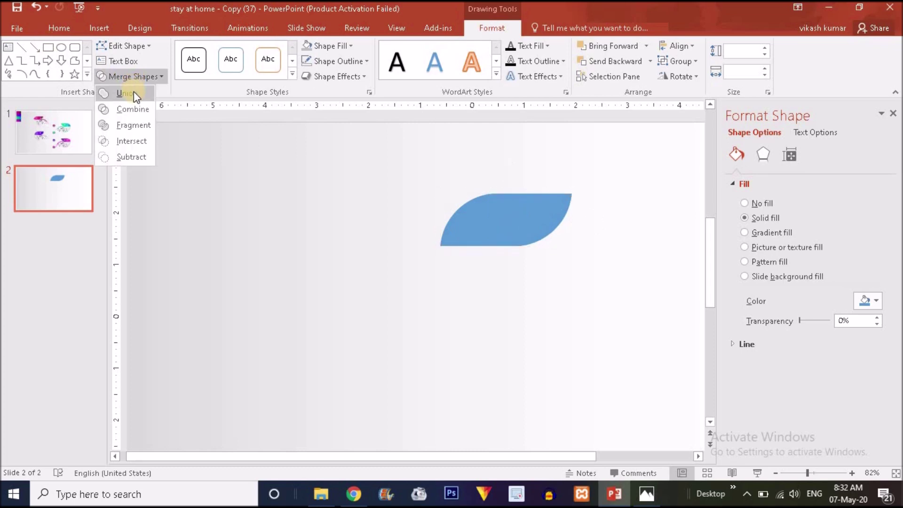
{"action": "left_click", "coordinate": [133, 93]}
{"action": "left_click_drag", "start_coordinate": [510, 230], "coordinate": [303, 240]}
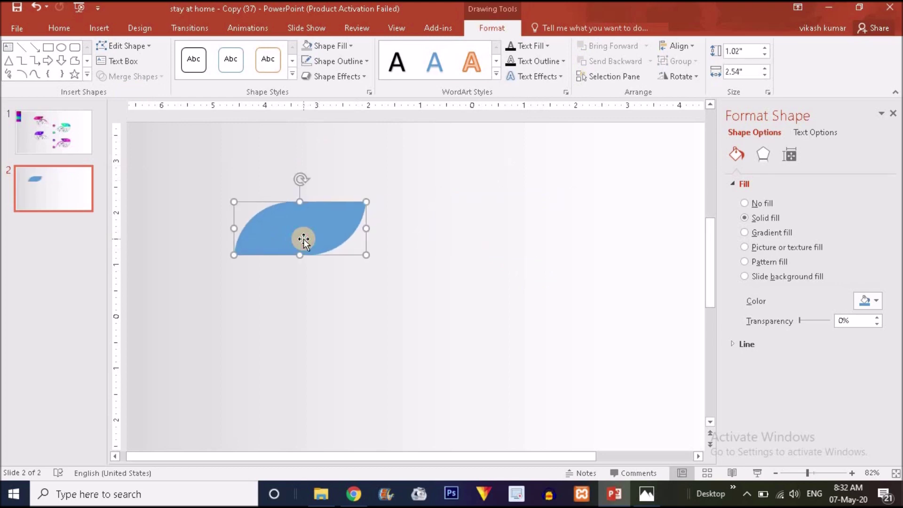
Step: Check the reference design on slide 1, then duplicate the leaf just below the original and enlarge the copy, aligning their left edges
{"action": "left_click", "coordinate": [39, 130]}
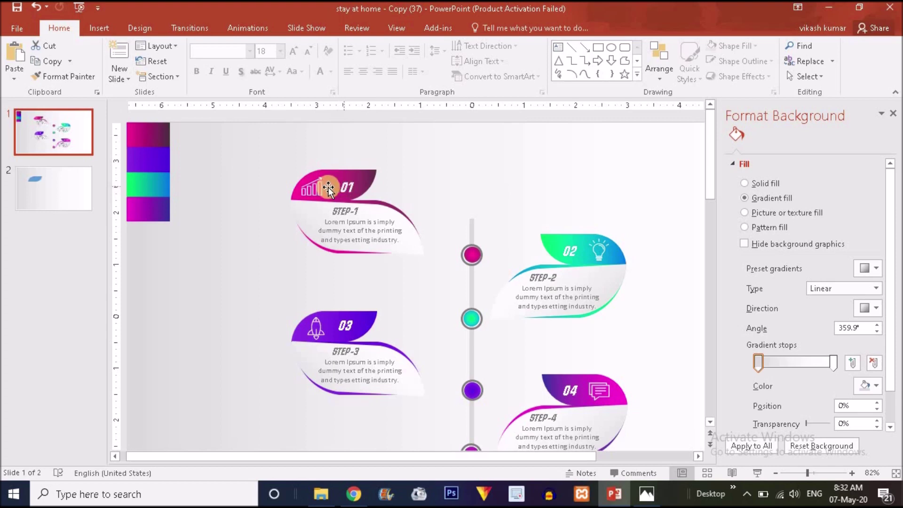
{"action": "left_click", "coordinate": [52, 203]}
{"action": "left_click", "coordinate": [272, 228]}
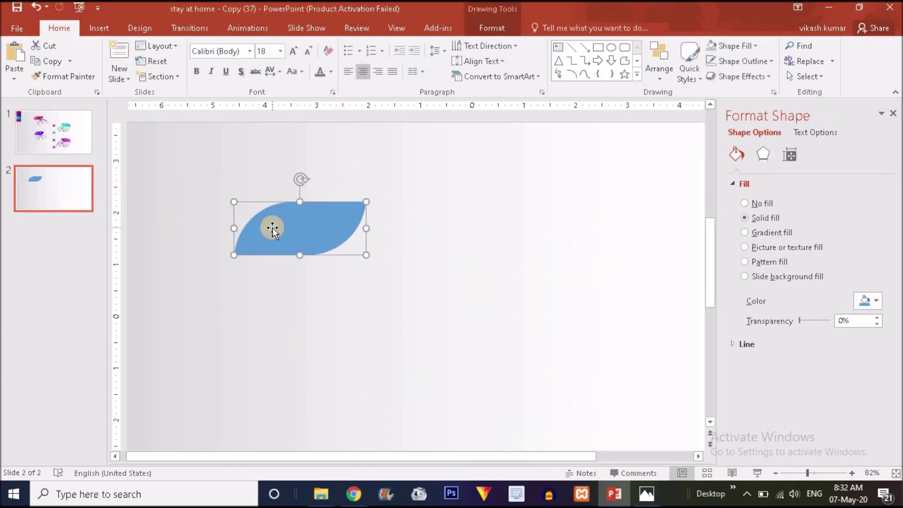
{"action": "left_click_drag", "start_coordinate": [272, 228], "coordinate": [348, 323]}
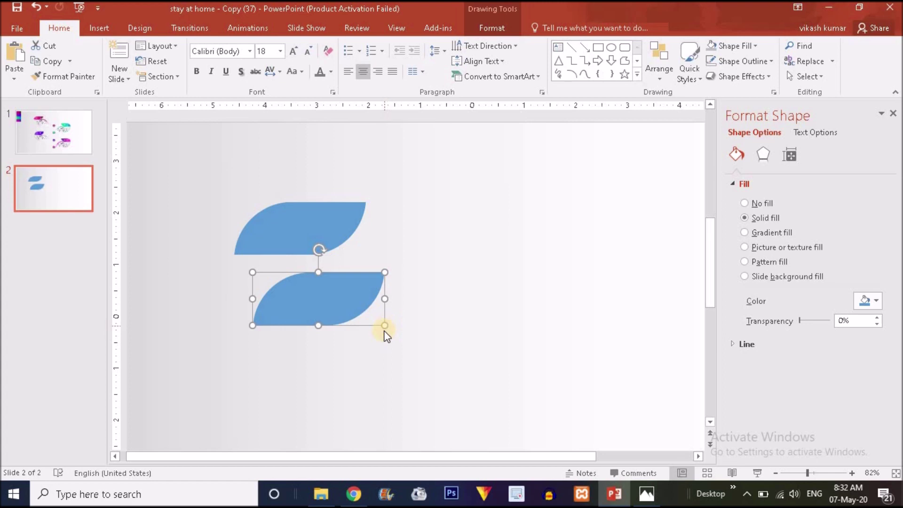
{"action": "left_click_drag", "start_coordinate": [385, 328], "coordinate": [408, 337]}
{"action": "left_click_drag", "start_coordinate": [305, 292], "coordinate": [315, 291]}
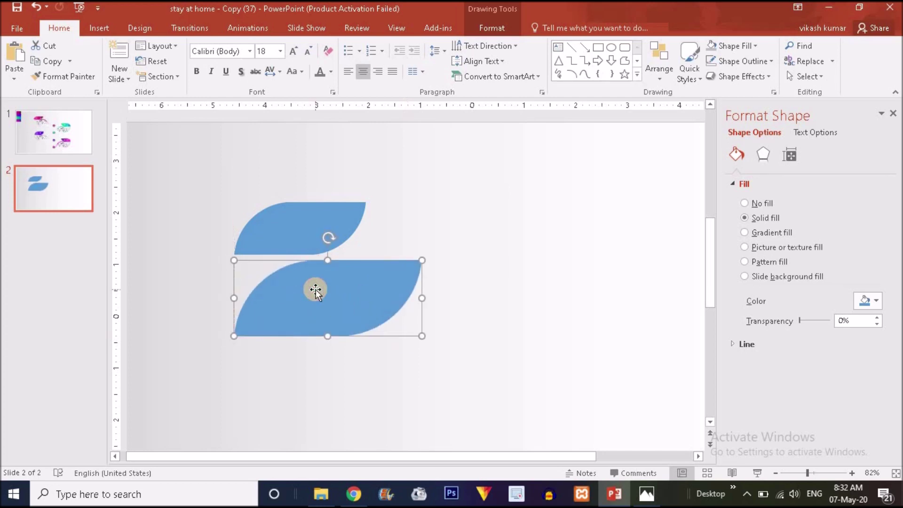
Step: Flip the larger leaf vertically and fit it against the smaller leaf's lower edge, about 1.65" high by 4.13" wide
{"action": "left_click", "coordinate": [665, 72]}
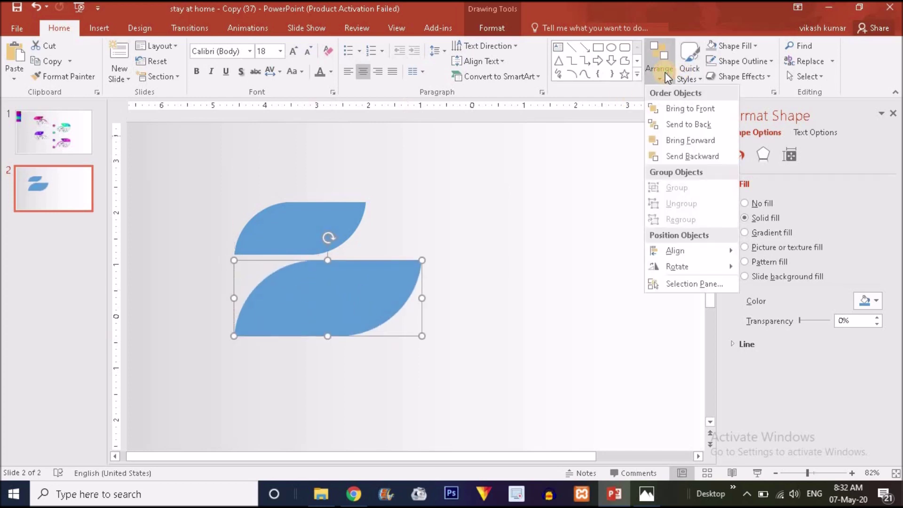
{"action": "mouse_move", "coordinate": [704, 269]}
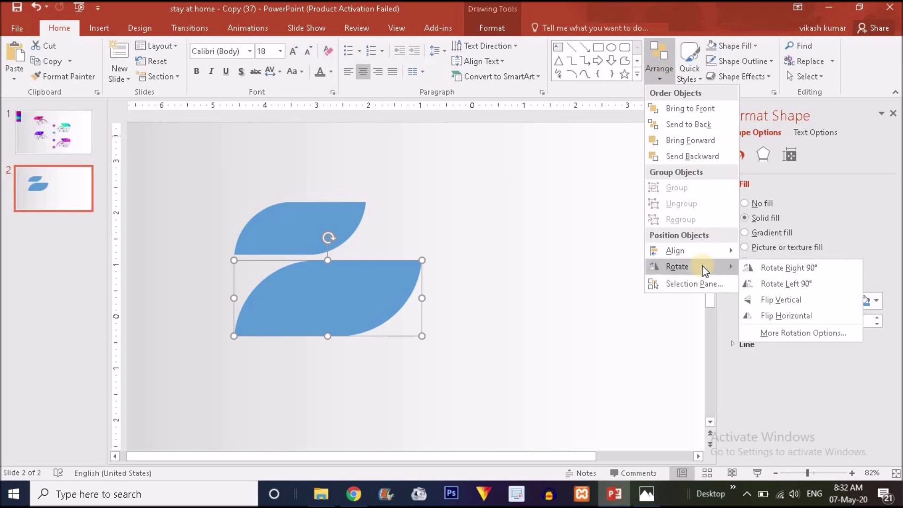
{"action": "left_click", "coordinate": [792, 301]}
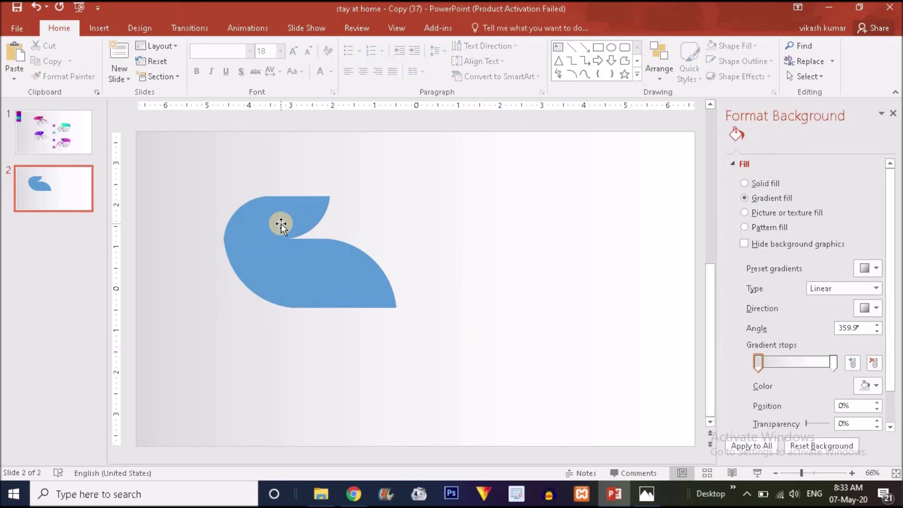
Step: Duplicate the larger leaf into the empty area to its right and fill the copy with dark gray
{"action": "left_click", "coordinate": [296, 260]}
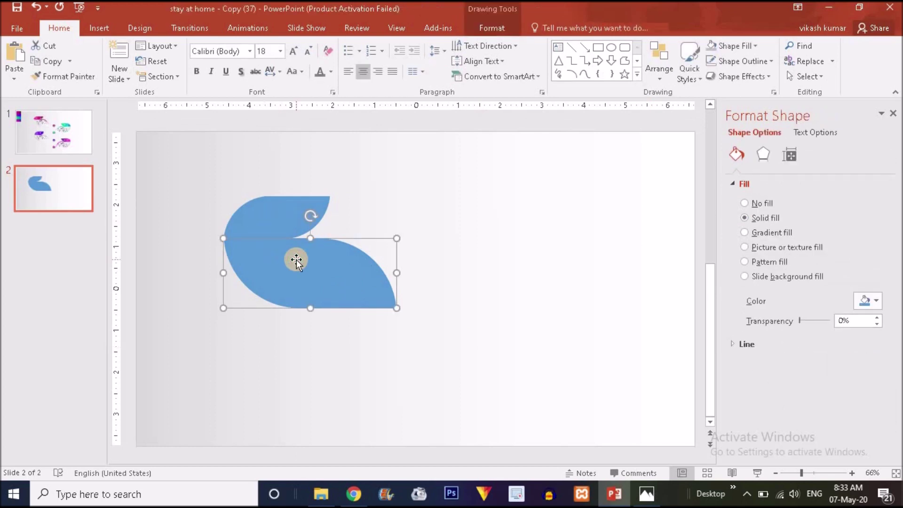
{"action": "left_click_drag", "start_coordinate": [297, 260], "coordinate": [304, 266]}
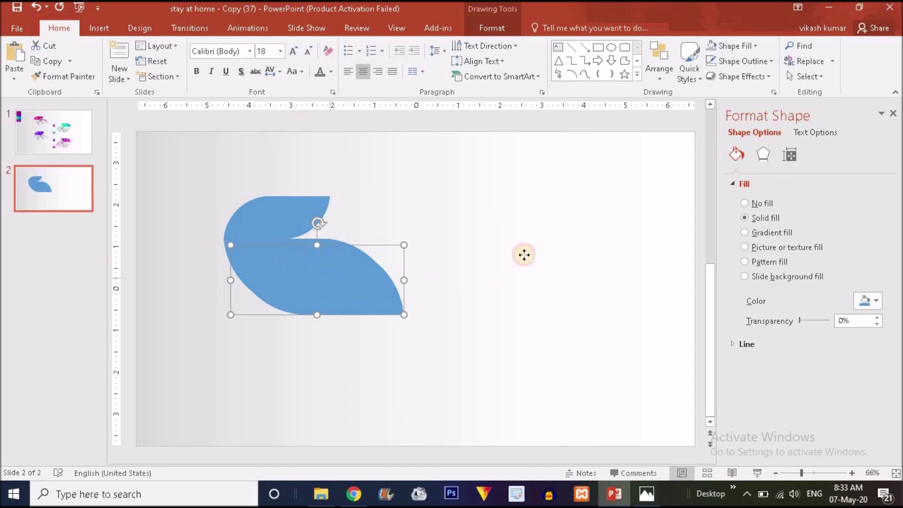
{"action": "left_click_drag", "start_coordinate": [524, 254], "coordinate": [534, 249]}
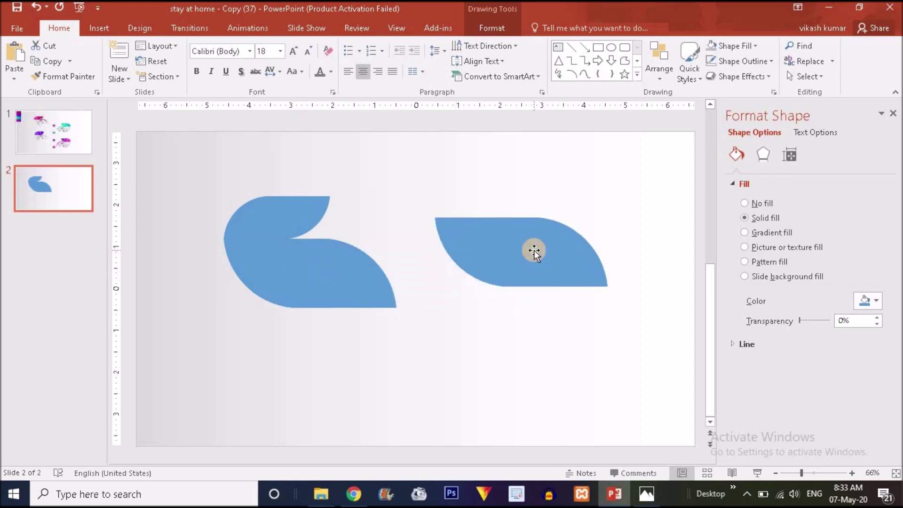
{"action": "left_click", "coordinate": [504, 28]}
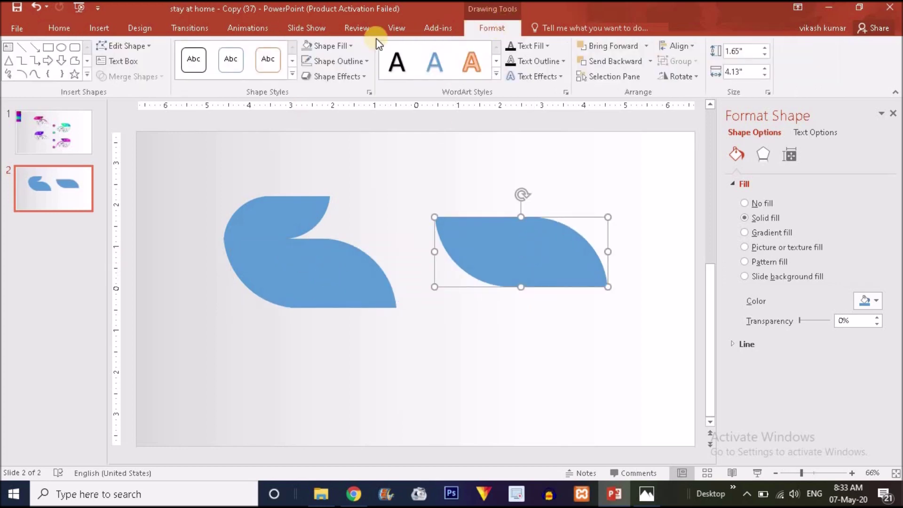
{"action": "left_click", "coordinate": [337, 45]}
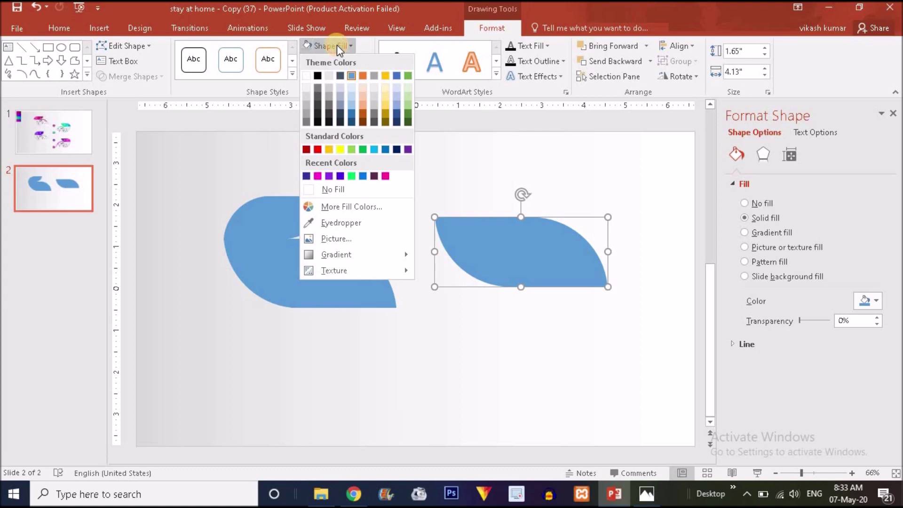
{"action": "left_click", "coordinate": [320, 102]}
Step: Shrink the dark gray leaf to about 1.53" high by 3.81" wide and center it over the larger blue leaf
{"action": "left_click_drag", "start_coordinate": [516, 250], "coordinate": [511, 277]}
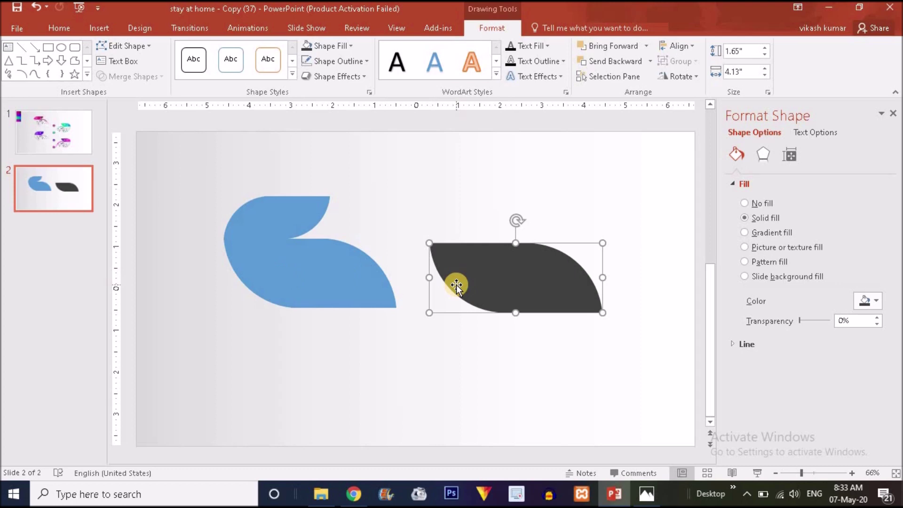
{"action": "left_click_drag", "start_coordinate": [484, 284], "coordinate": [507, 266]}
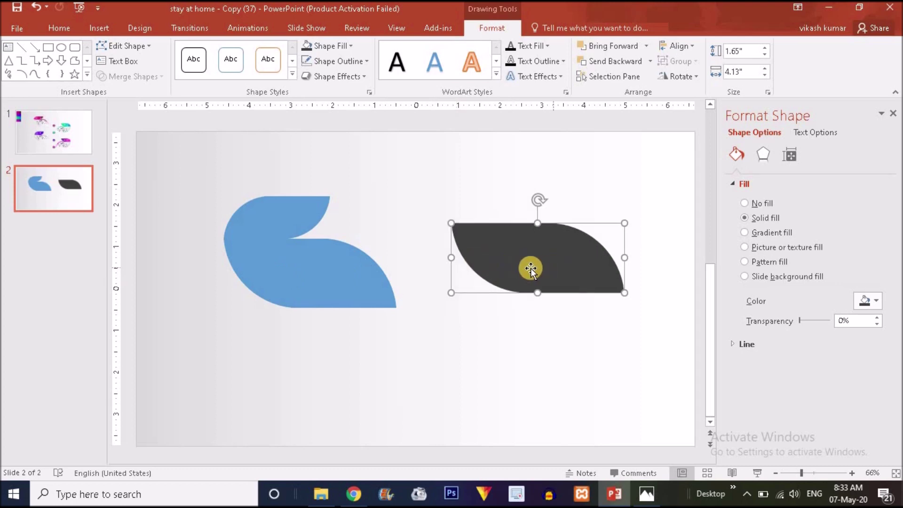
{"action": "left_click_drag", "start_coordinate": [596, 292], "coordinate": [567, 308]}
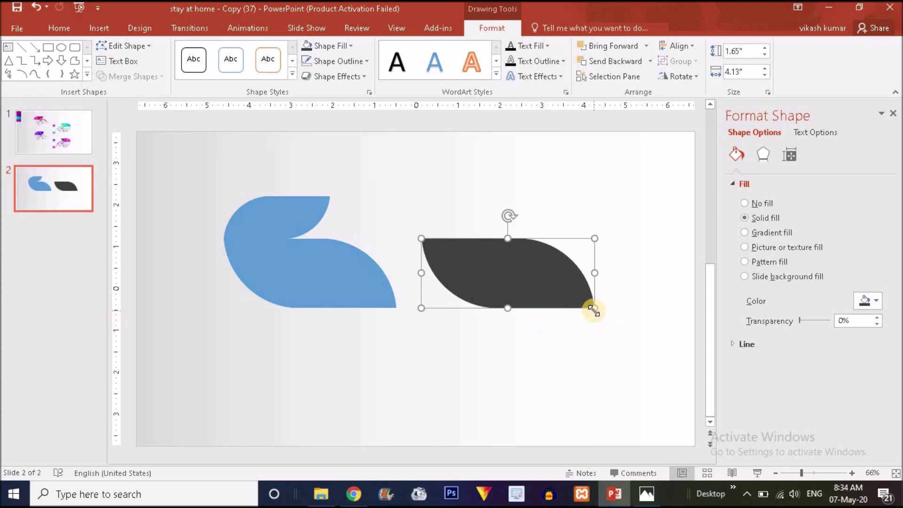
{"action": "left_click_drag", "start_coordinate": [590, 307], "coordinate": [587, 303]}
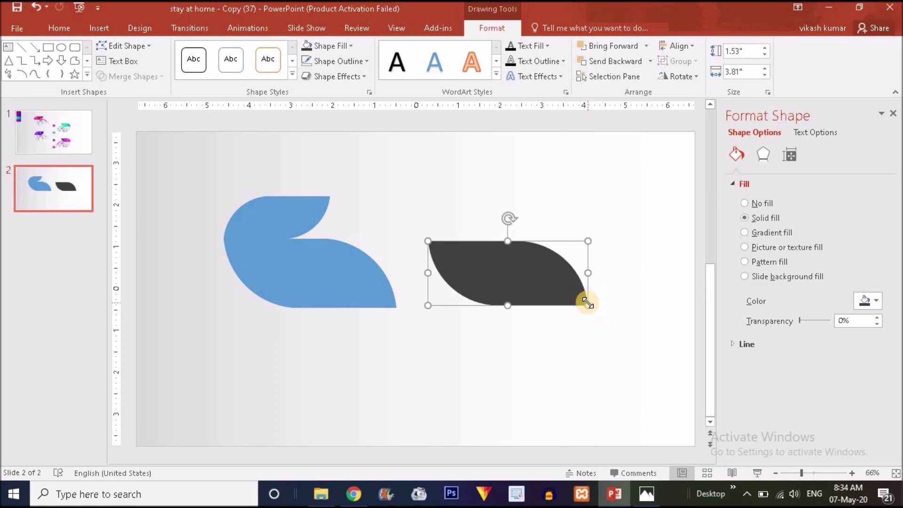
{"action": "left_click_drag", "start_coordinate": [502, 273], "coordinate": [307, 278]}
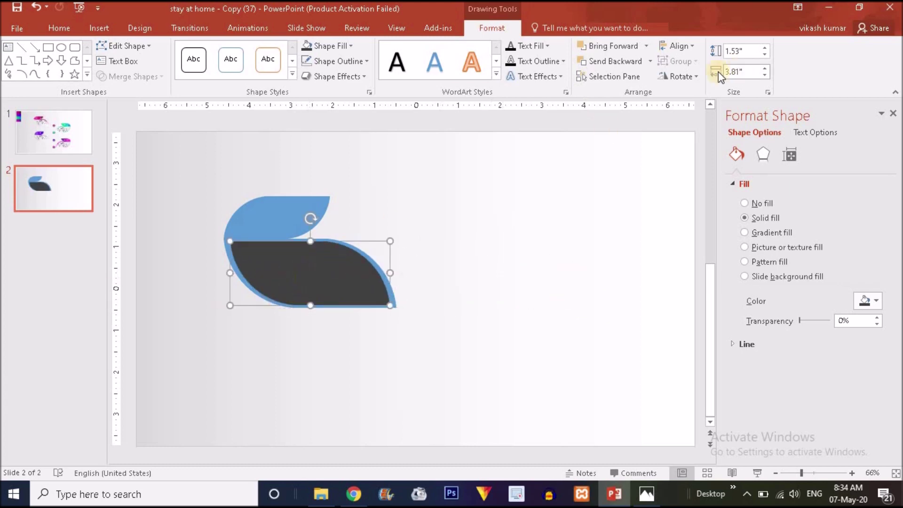
Step: Set the dark gray leaf's rotation to 2°
{"action": "left_click", "coordinate": [677, 78]}
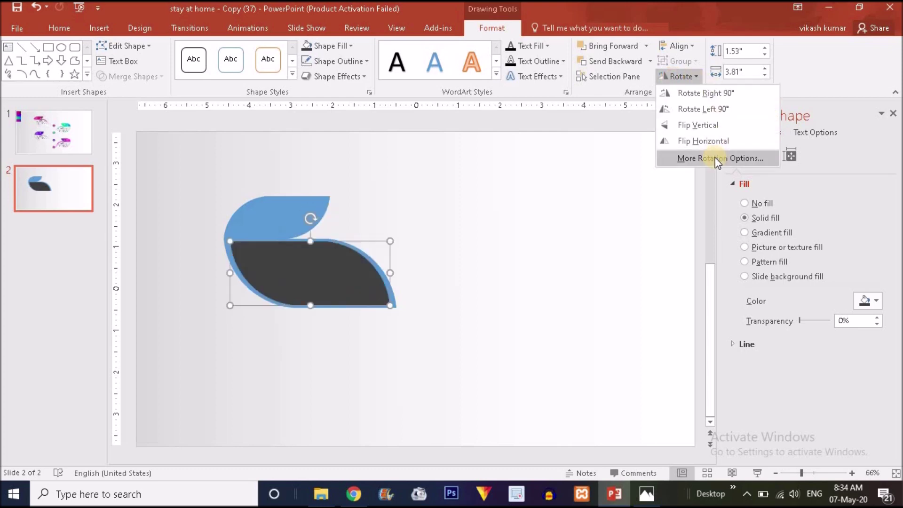
{"action": "left_click", "coordinate": [715, 158]}
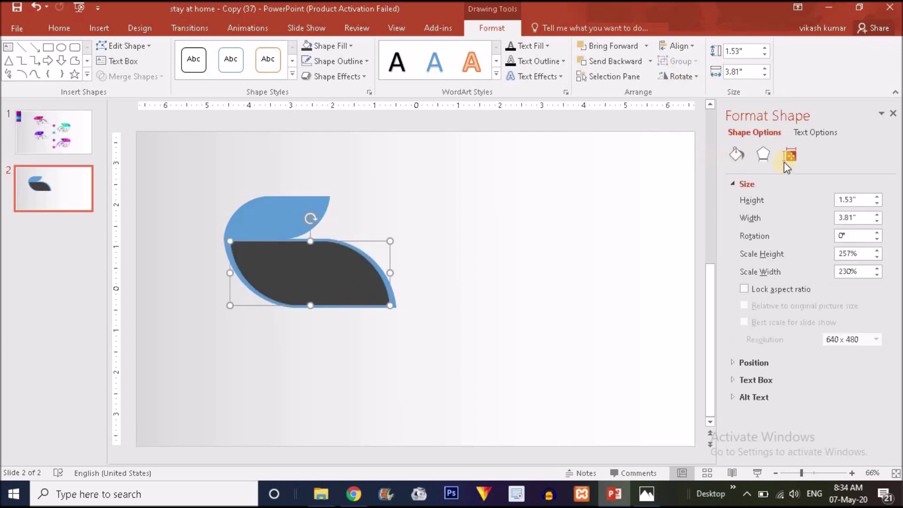
{"action": "left_click", "coordinate": [877, 233]}
{"action": "left_click", "coordinate": [876, 232]}
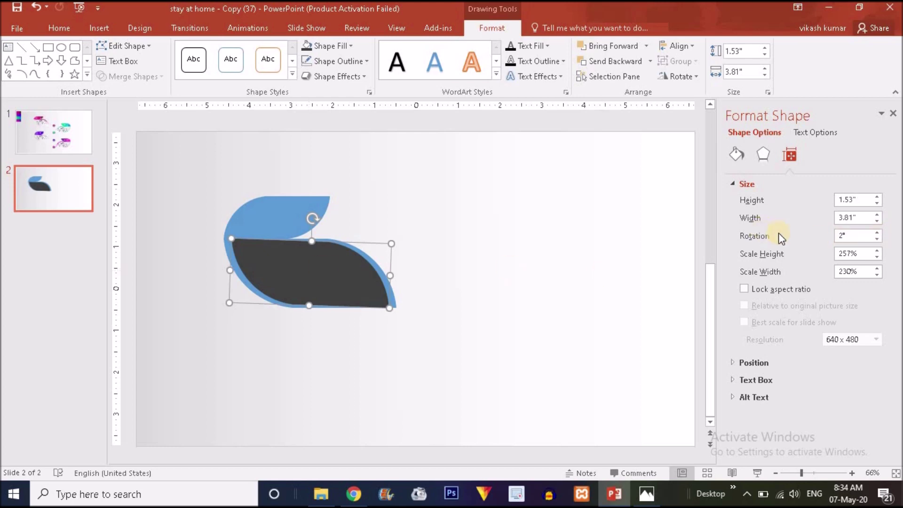
{"action": "left_click_drag", "start_coordinate": [857, 236], "coordinate": [813, 235]}
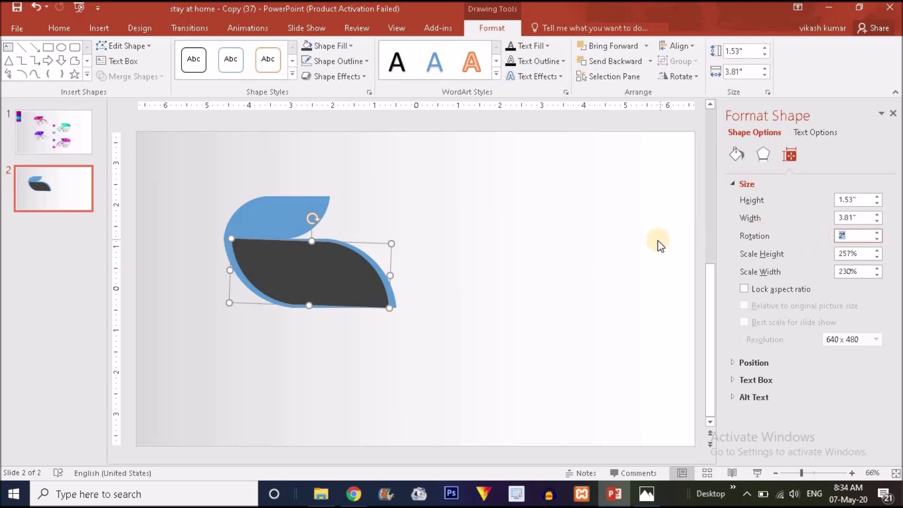
Step: Align the dark gray leaf's upper-left tip with the blue leaf's tip and widen it to about 4.16" to reach the opposite tip
{"action": "left_click_drag", "start_coordinate": [258, 250], "coordinate": [244, 250]}
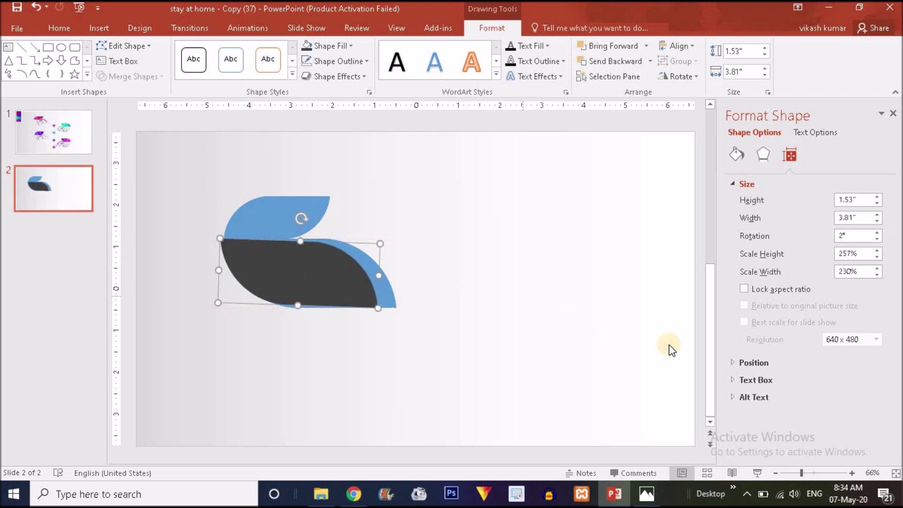
{"action": "left_click", "coordinate": [812, 472]}
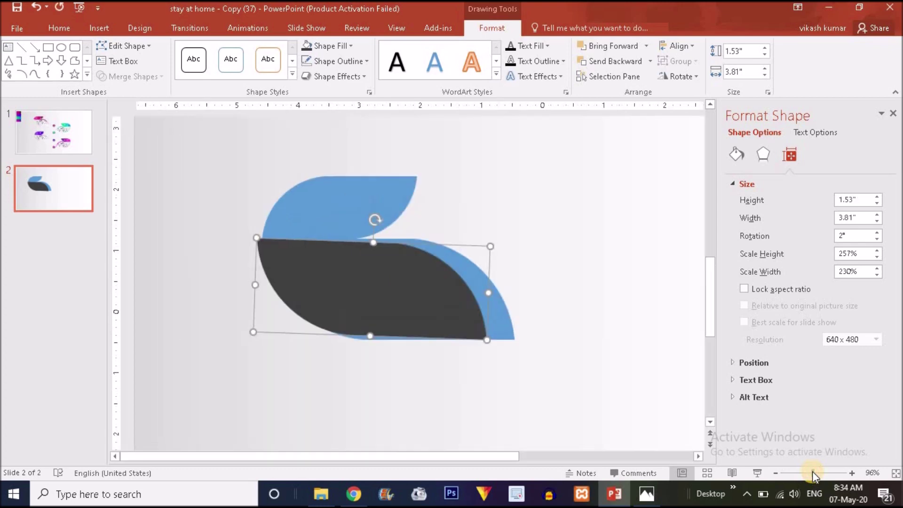
{"action": "left_click", "coordinate": [820, 472]}
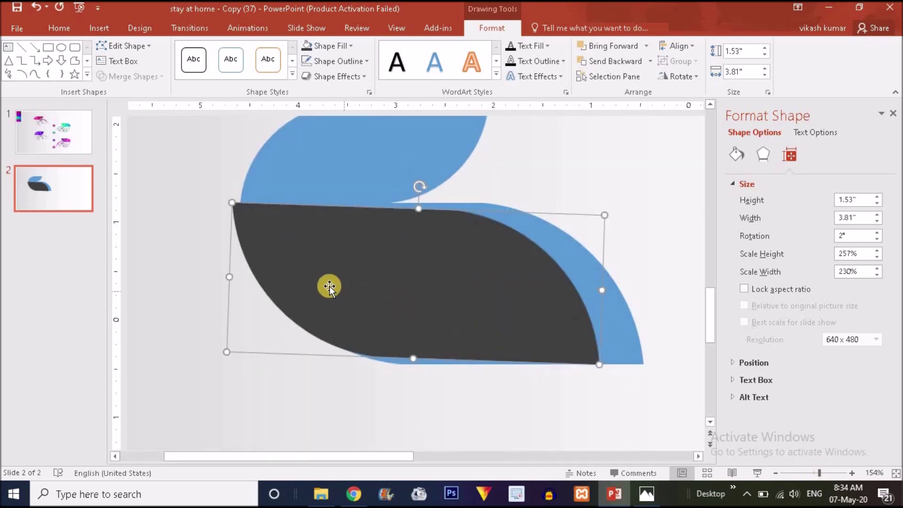
{"action": "left_click_drag", "start_coordinate": [296, 255], "coordinate": [296, 257]}
{"action": "left_click_drag", "start_coordinate": [611, 290], "coordinate": [647, 296]}
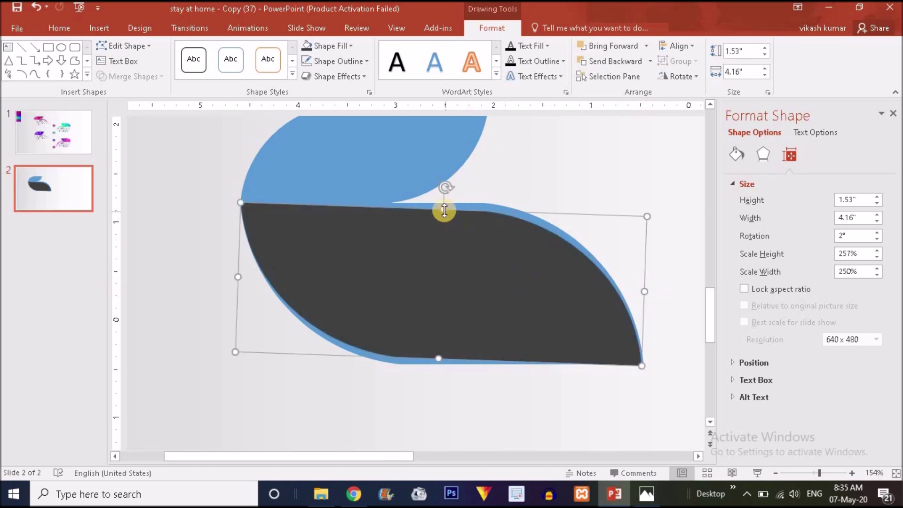
Step: Refit the dark gray leaf between the blue leaf's tips at about 1.48" high by 4.21" wide with a 3° rotation
{"action": "left_click", "coordinate": [444, 218]}
{"action": "left_click_drag", "start_coordinate": [444, 217], "coordinate": [443, 217]}
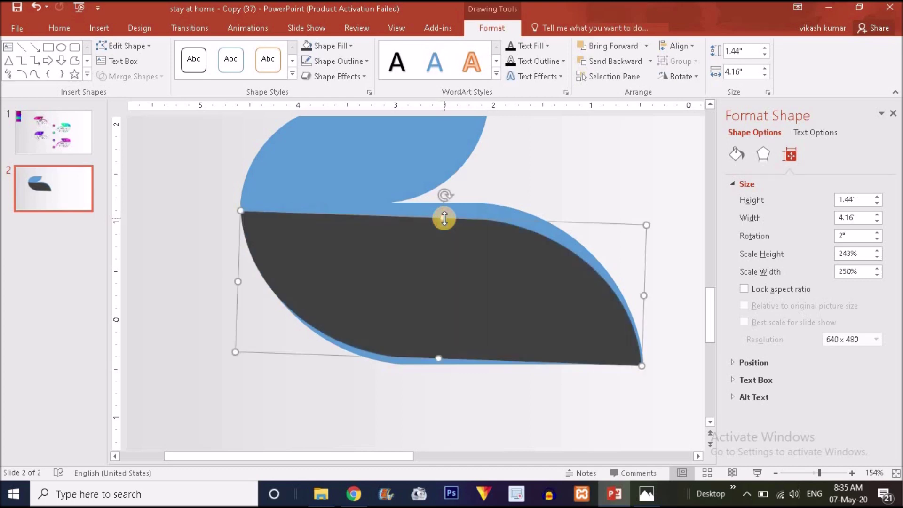
{"action": "left_click_drag", "start_coordinate": [348, 242], "coordinate": [343, 234]}
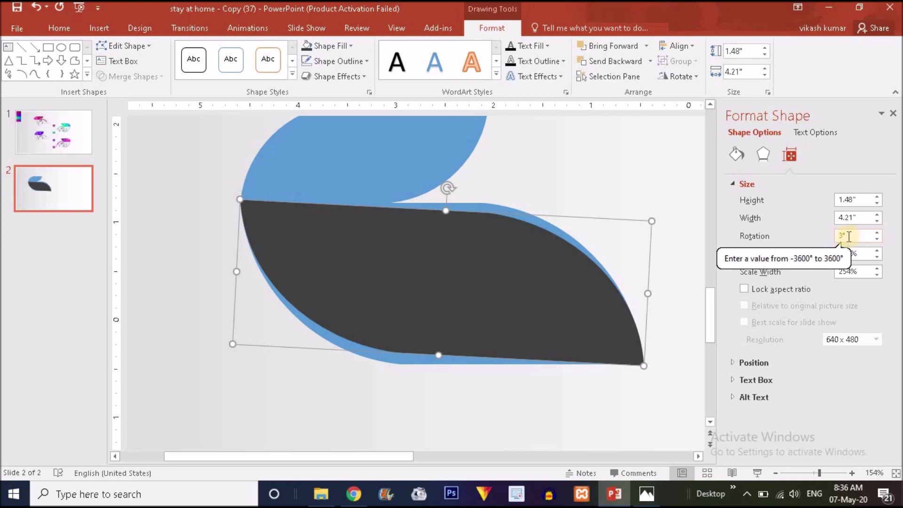
Step: Copy the four gradient color swatches from slide 1 and paste them in the same corner of slide 2
{"action": "left_click", "coordinate": [583, 188]}
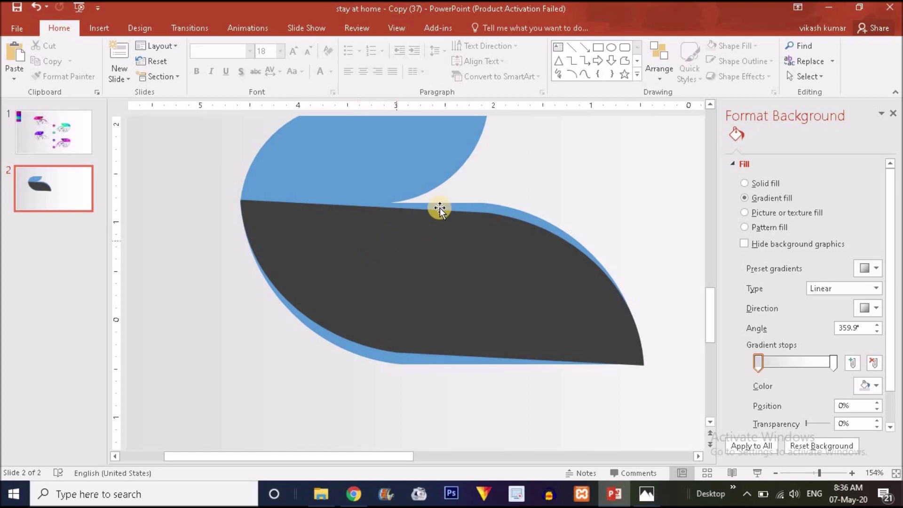
{"action": "left_click", "coordinate": [804, 473]}
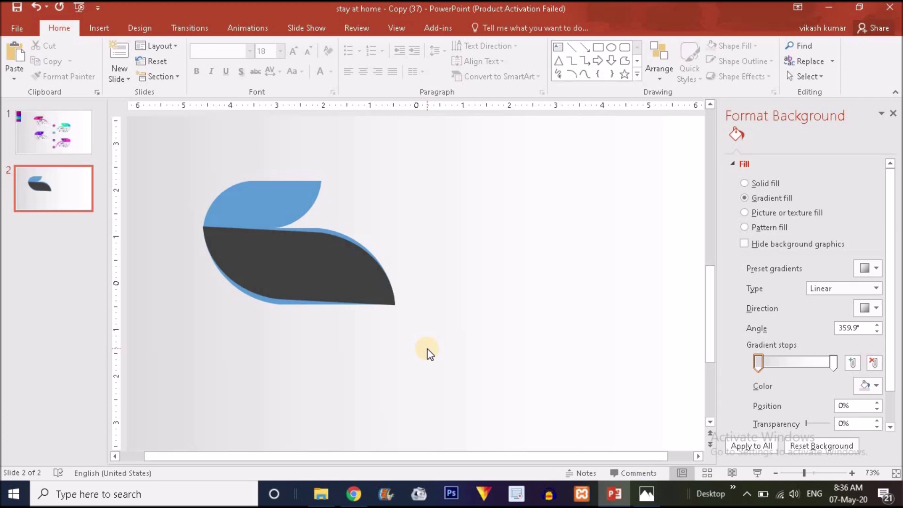
{"action": "left_click", "coordinate": [64, 122]}
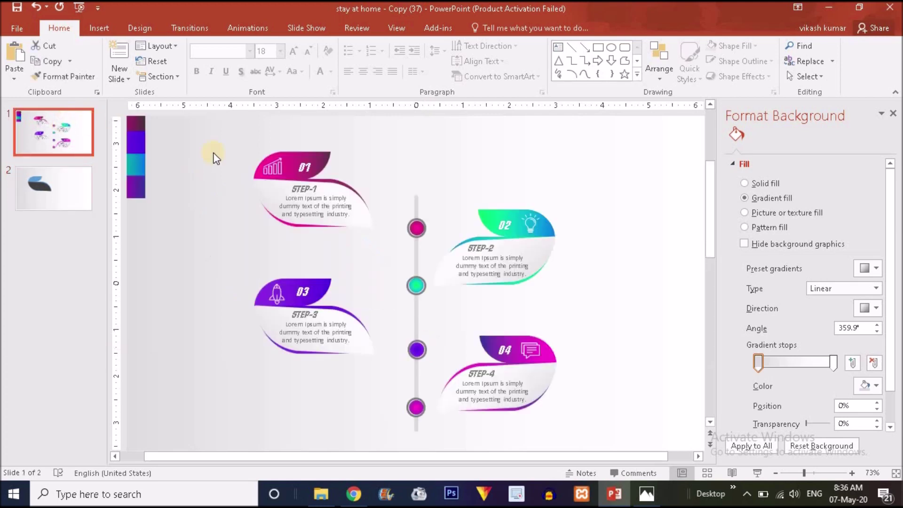
{"action": "left_click", "coordinate": [58, 196]}
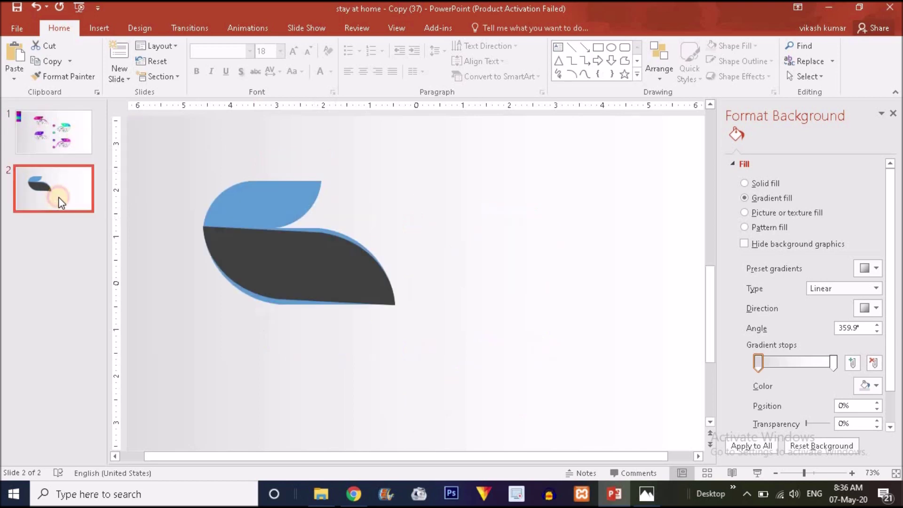
{"action": "left_click", "coordinate": [69, 145]}
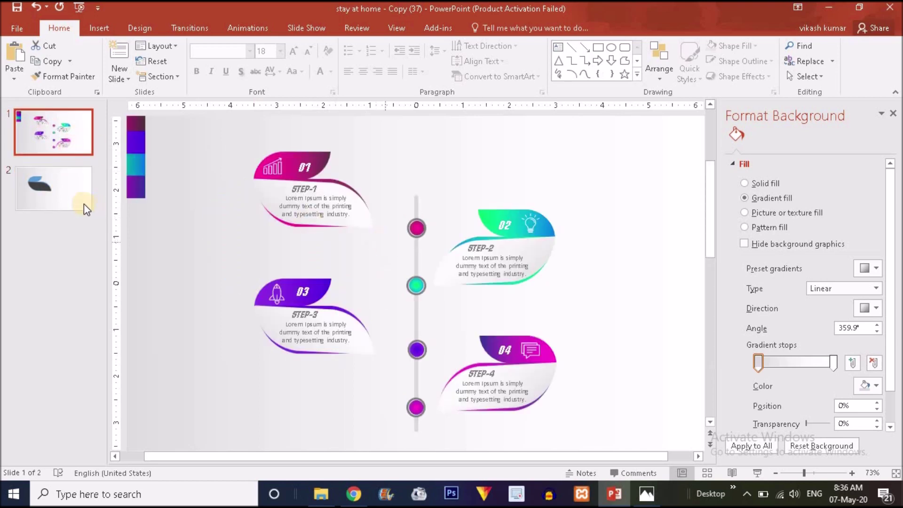
{"action": "left_click", "coordinate": [136, 158]}
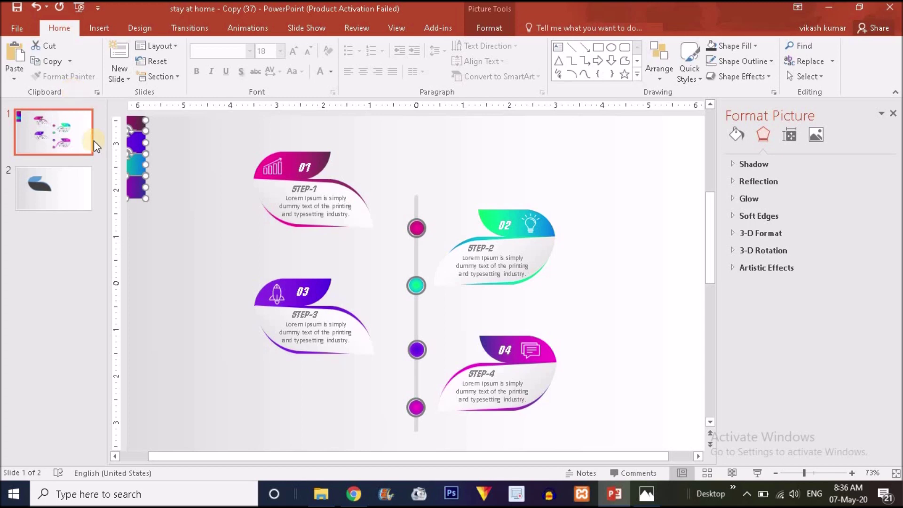
{"action": "left_click", "coordinate": [68, 192]}
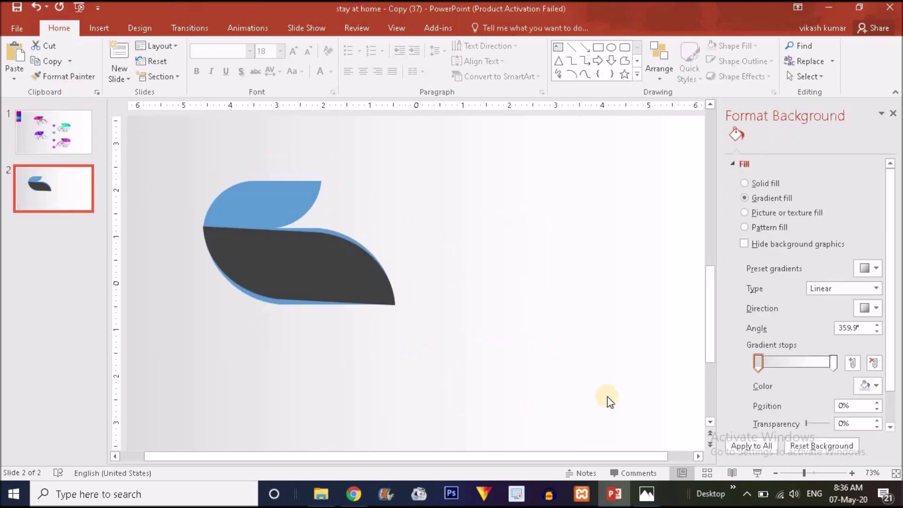
{"action": "left_click", "coordinate": [798, 473]}
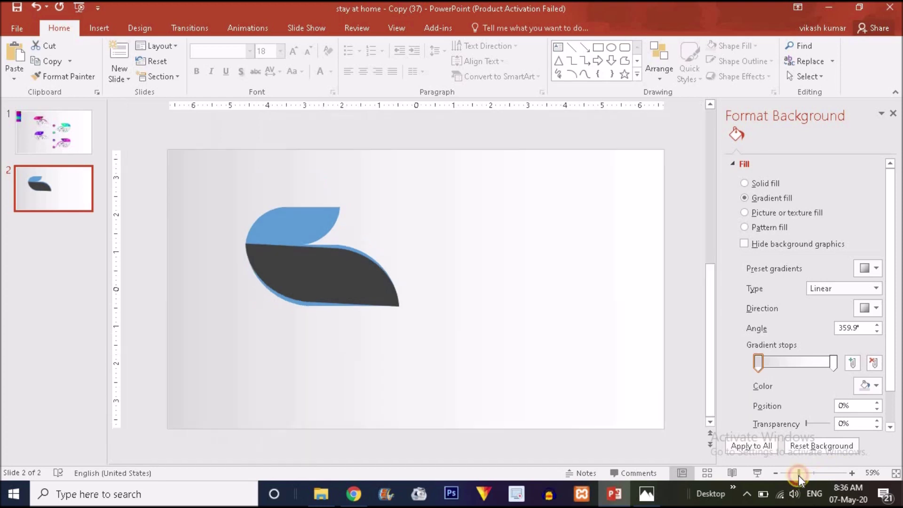
{"action": "key", "text": "ctrl+v"}
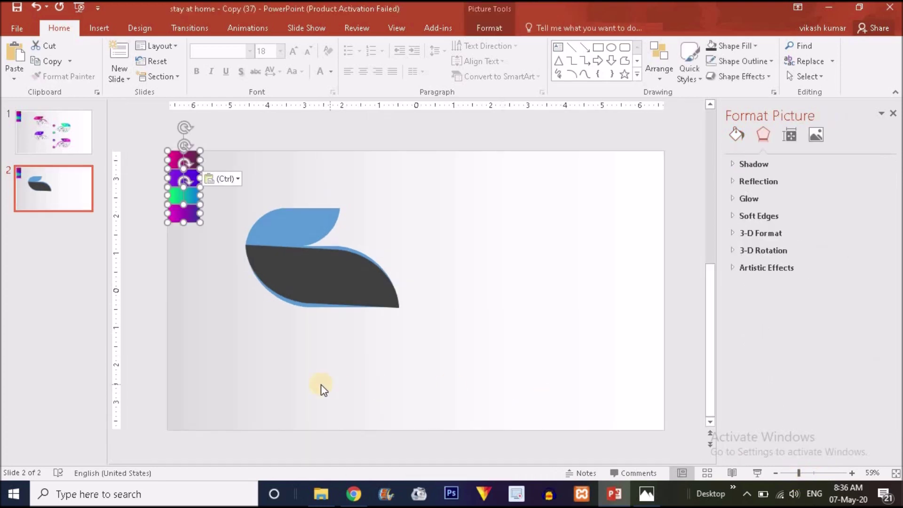
{"action": "left_click", "coordinate": [268, 278]}
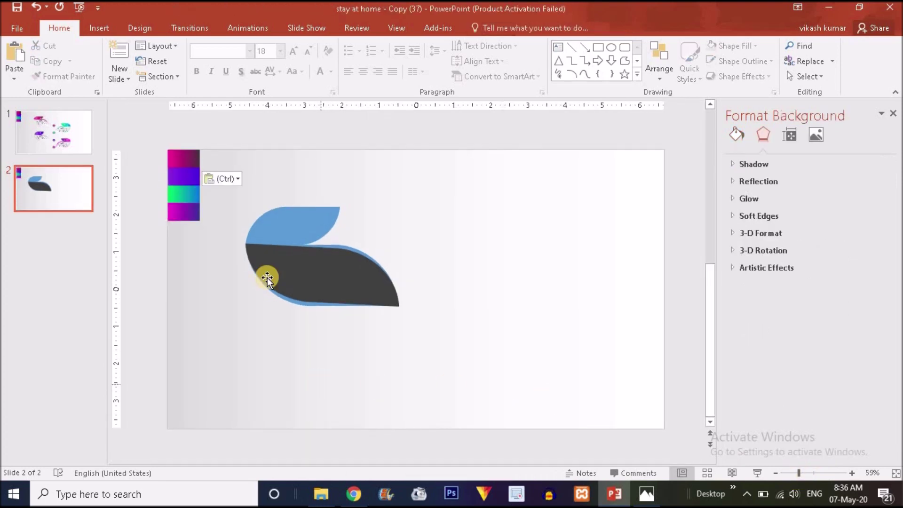
Step: Give the small blue leaf a gradient fill and sample its first stop from the magenta end of the top swatch
{"action": "left_click", "coordinate": [807, 472]}
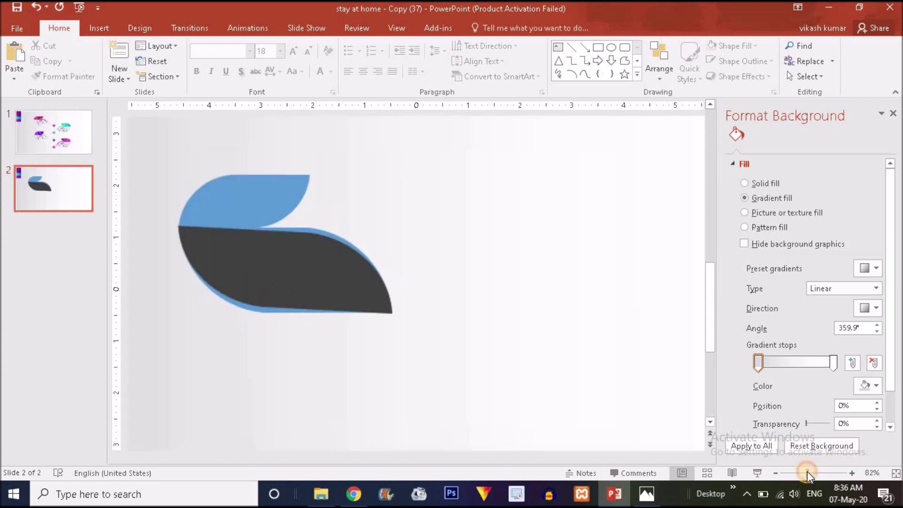
{"action": "left_click", "coordinate": [260, 213]}
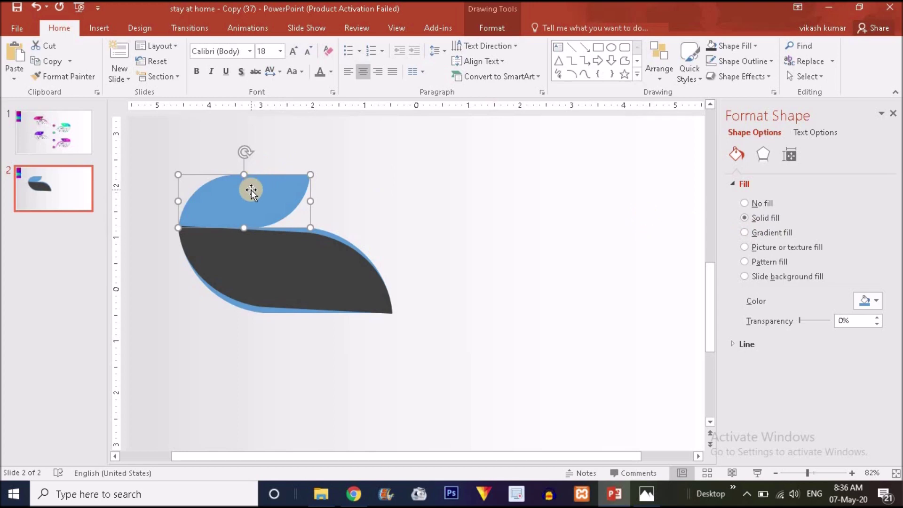
{"action": "left_click", "coordinate": [745, 233]}
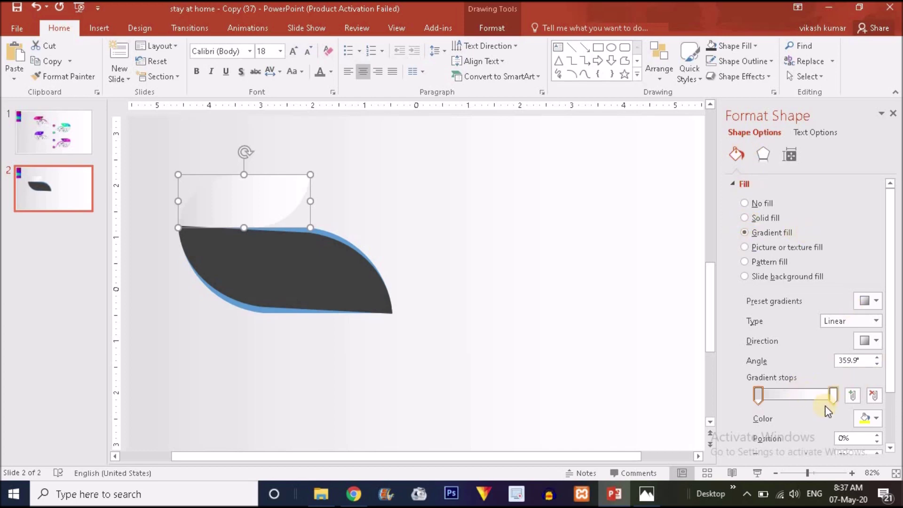
{"action": "left_click", "coordinate": [873, 420]}
{"action": "left_click", "coordinate": [830, 403]}
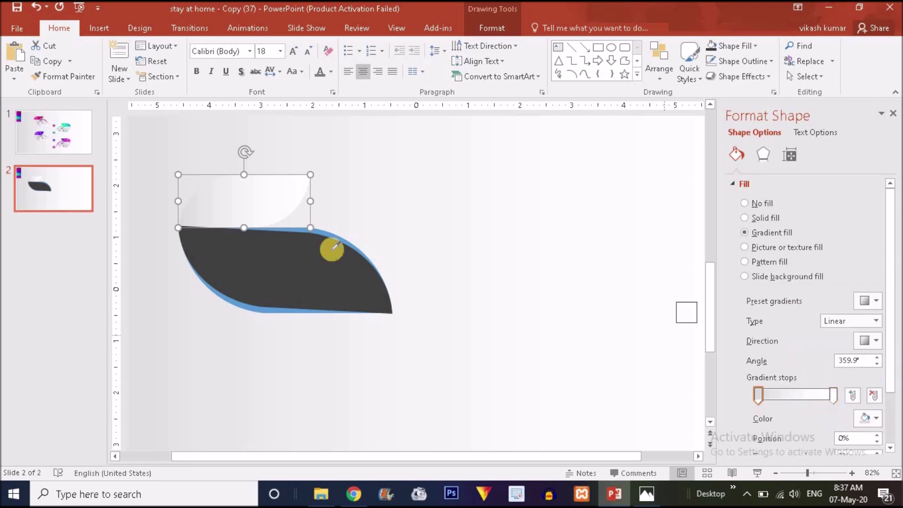
{"action": "left_click", "coordinate": [800, 478]}
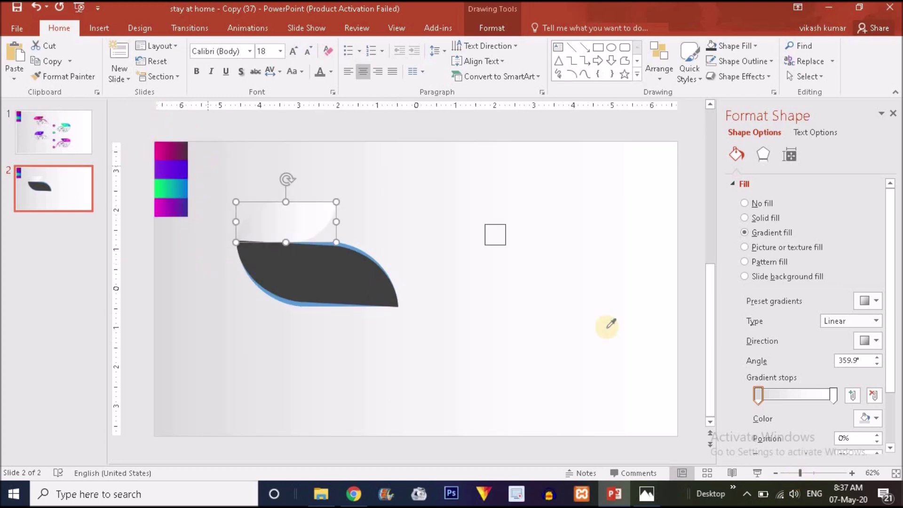
{"action": "left_click", "coordinate": [799, 473]}
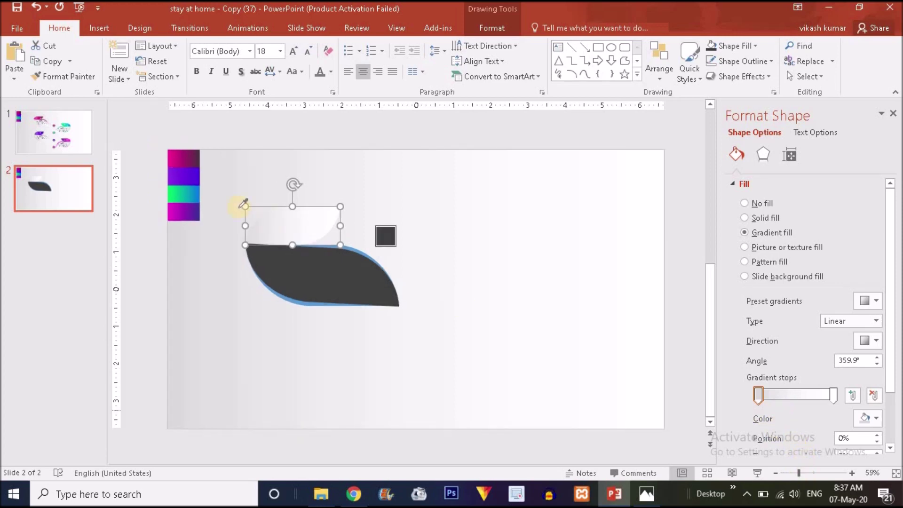
{"action": "left_click", "coordinate": [171, 161]}
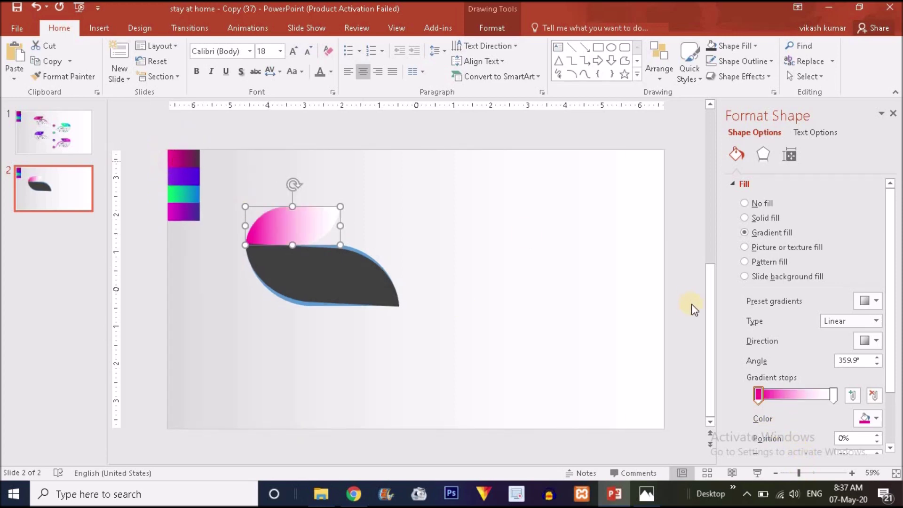
Step: Set the small leaf's last gradient stop to the dark end of the top swatch using the Eyedropper
{"action": "left_click", "coordinate": [834, 398]}
{"action": "left_click", "coordinate": [868, 418]}
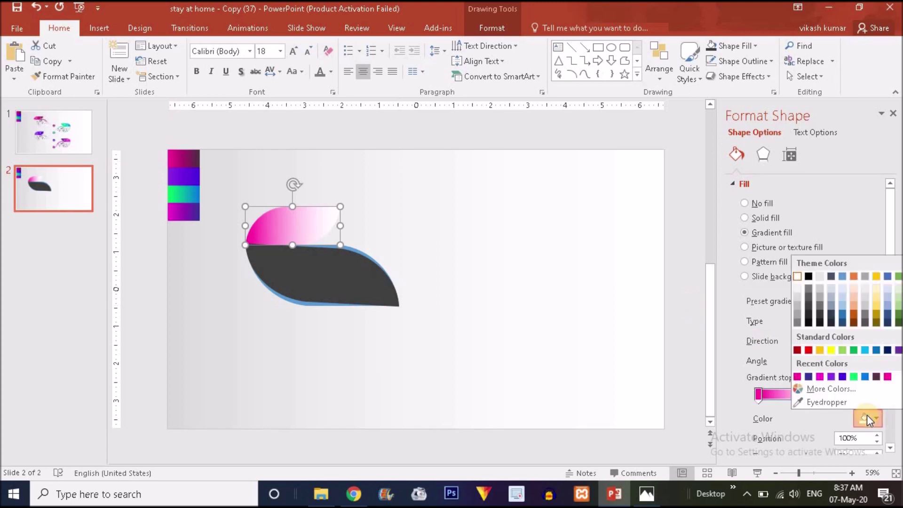
{"action": "left_click", "coordinate": [840, 406]}
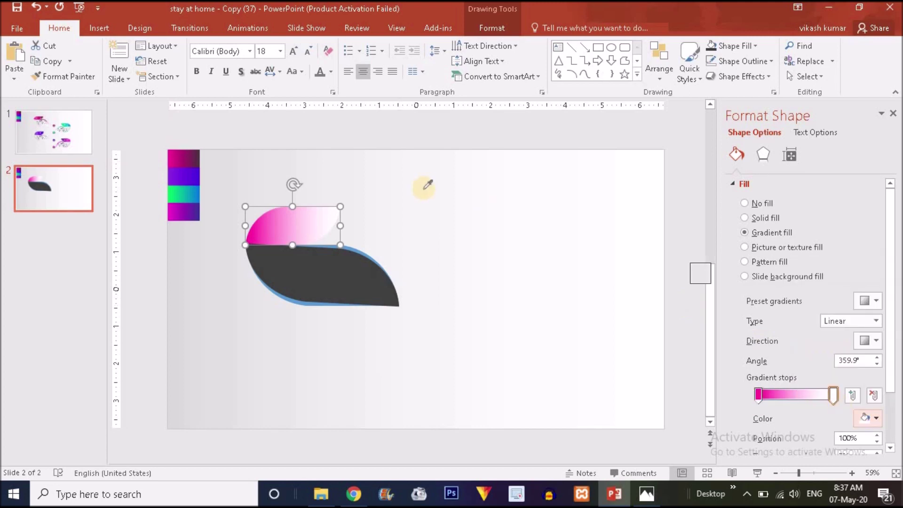
{"action": "left_click", "coordinate": [197, 157]}
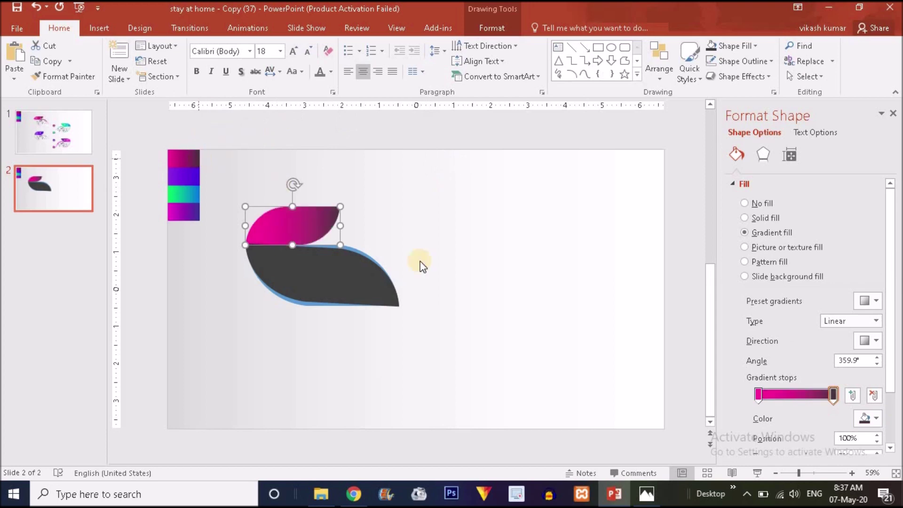
Step: Apply the same magenta-to-dark linear gradient fill to the larger blue leaf behind the dark gray one
{"action": "left_click", "coordinate": [304, 305]}
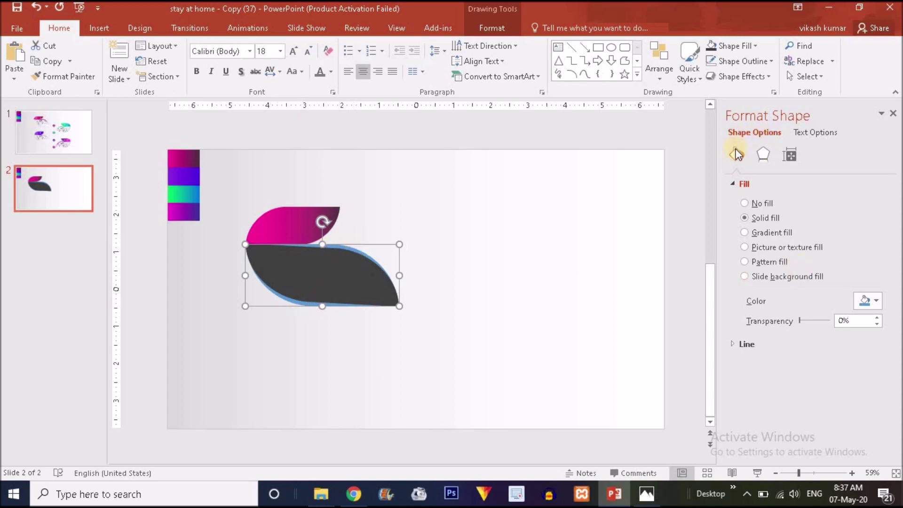
{"action": "left_click", "coordinate": [745, 233]}
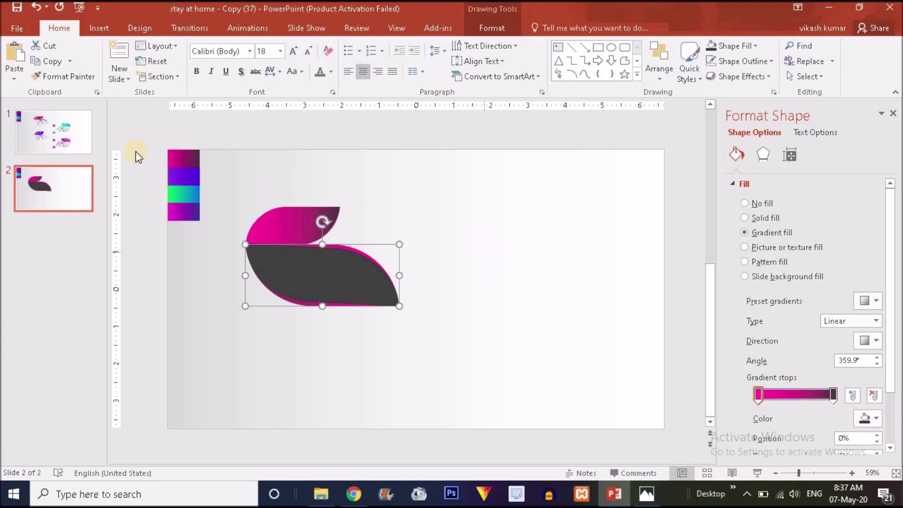
{"action": "left_click", "coordinate": [52, 129]}
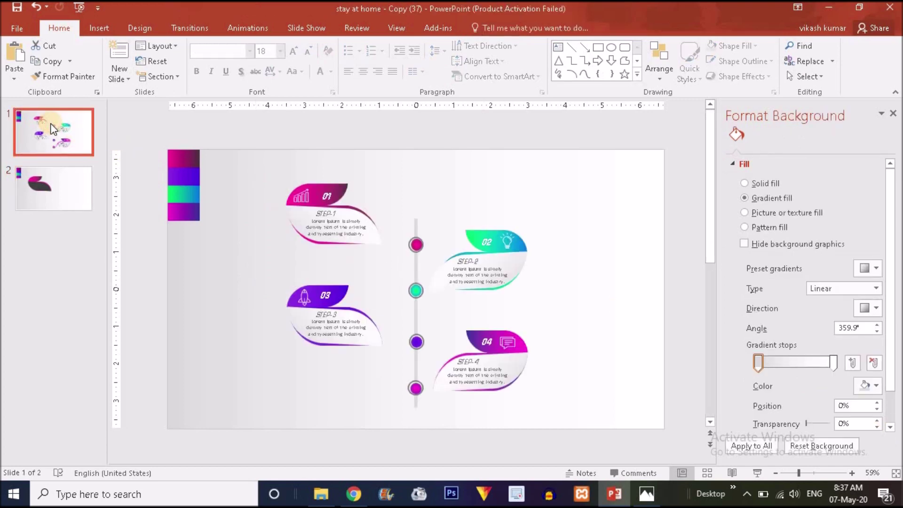
{"action": "left_click", "coordinate": [66, 187]}
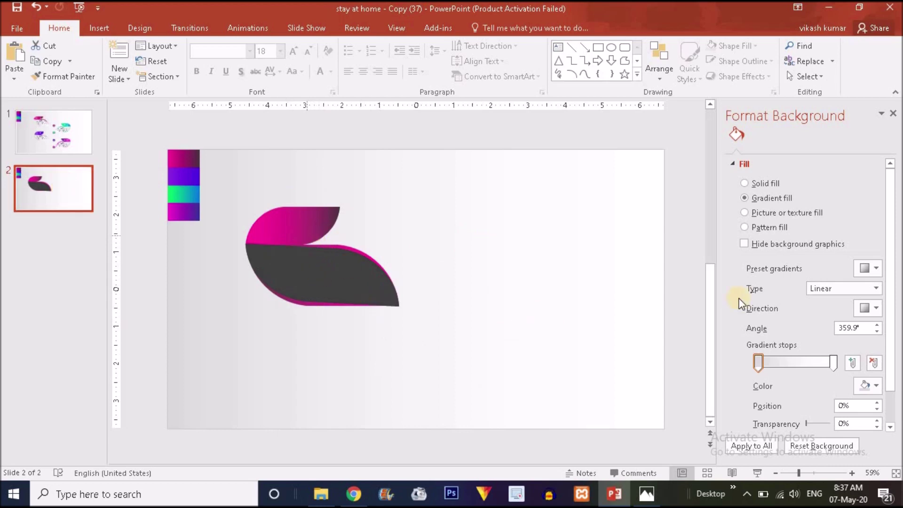
{"action": "left_click", "coordinate": [308, 306]}
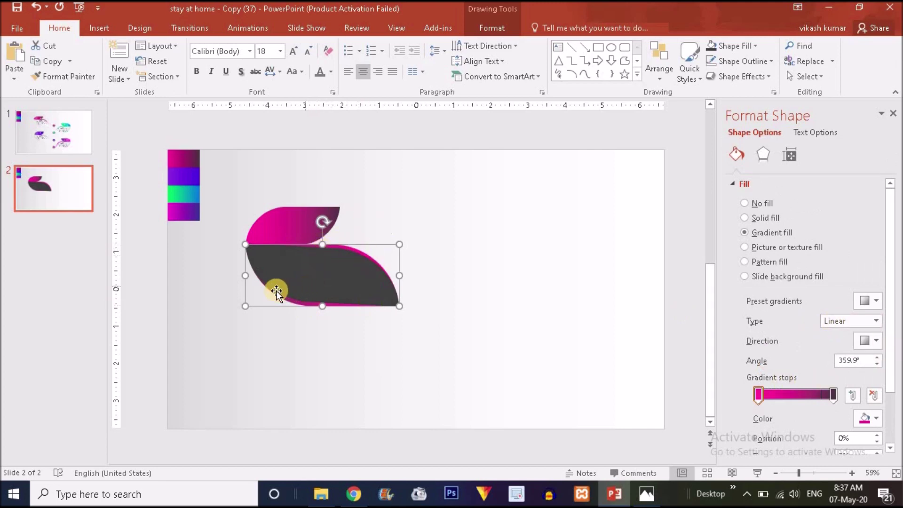
Step: Set the gradient angle of slide 2's background to 270°
{"action": "left_click", "coordinate": [50, 140]}
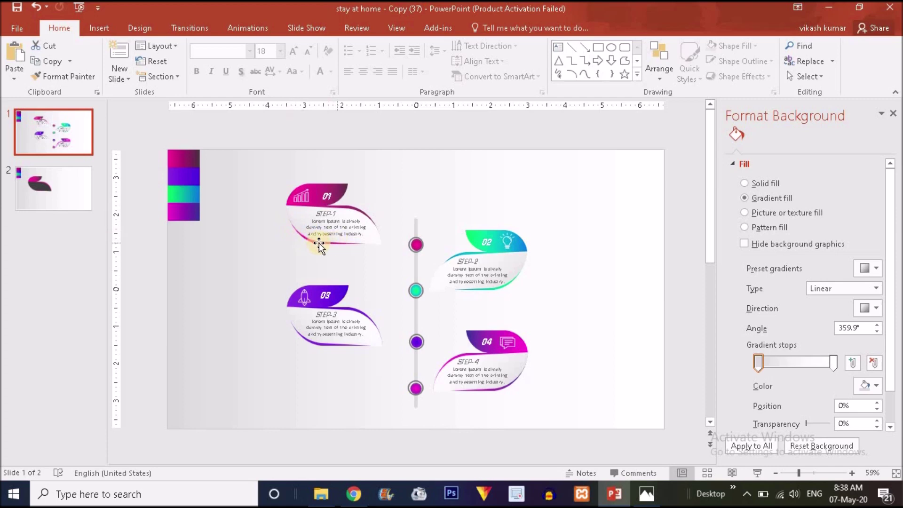
{"action": "left_click", "coordinate": [78, 207]}
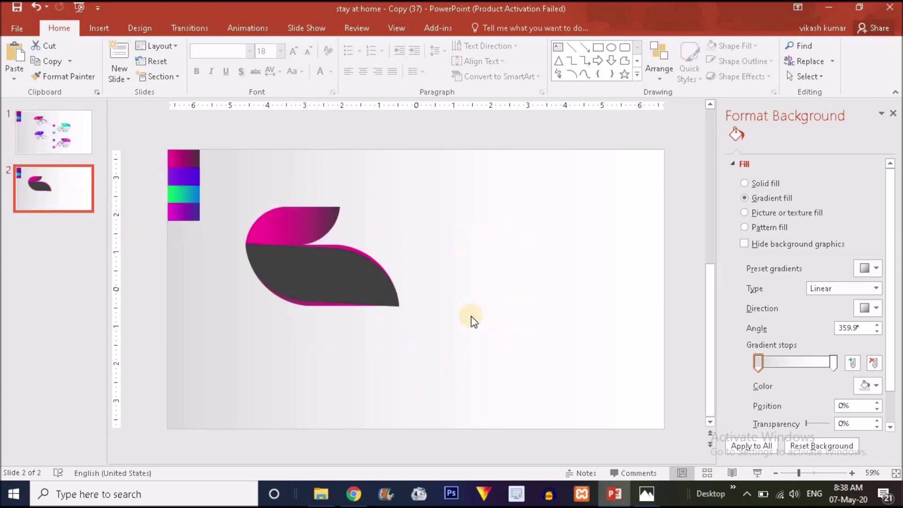
{"action": "left_click", "coordinate": [878, 326]}
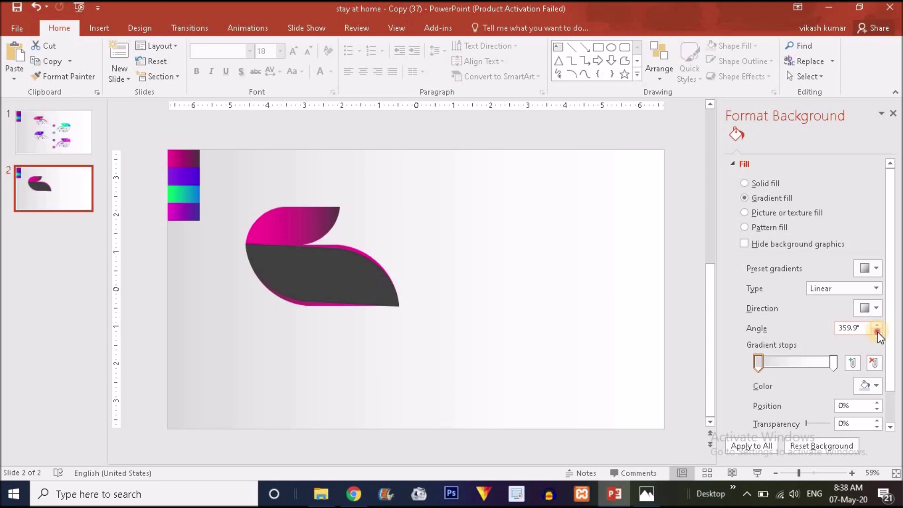
{"action": "left_click", "coordinate": [878, 332]}
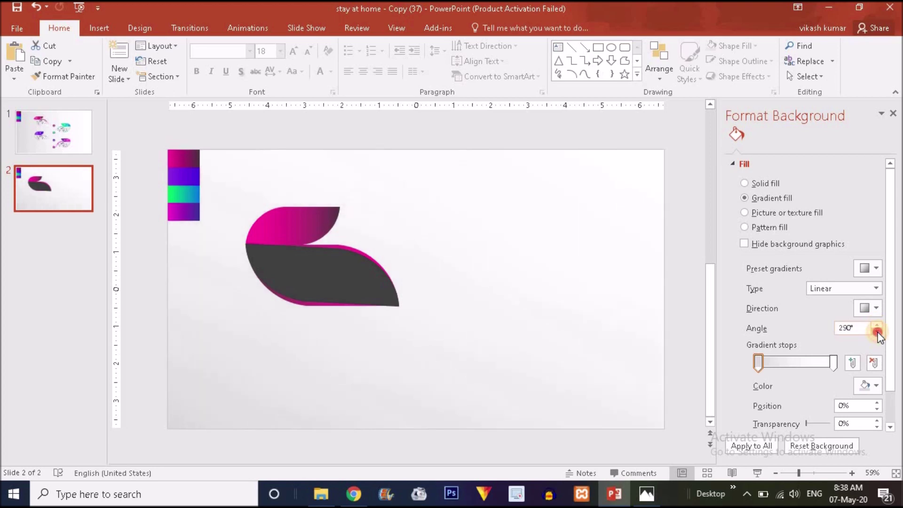
Step: Fill the dark gray leaf with a linear light gray-to-white gradient running horizontally at 0°
{"action": "left_click", "coordinate": [303, 301]}
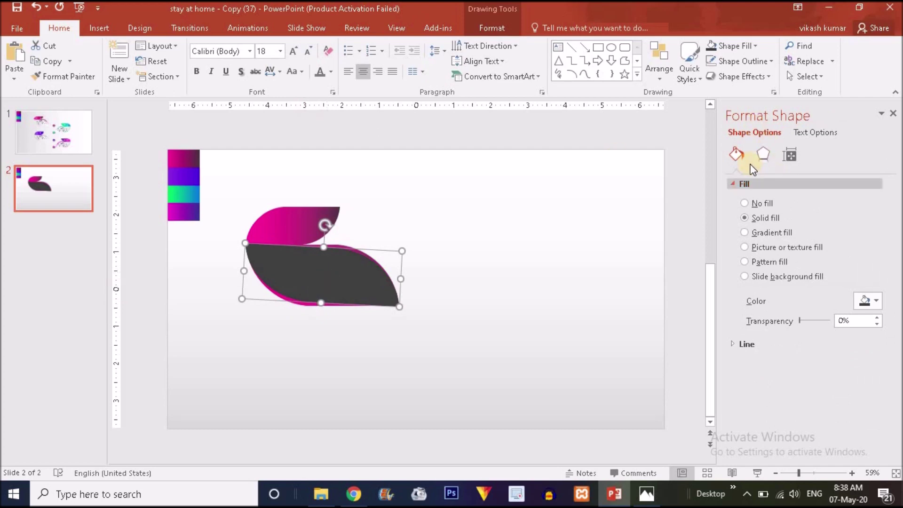
{"action": "left_click", "coordinate": [744, 233]}
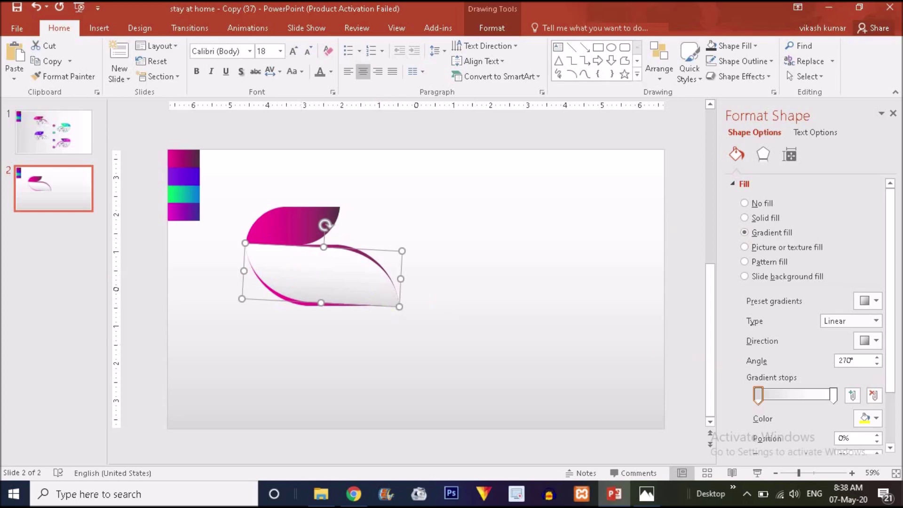
{"action": "left_click", "coordinate": [876, 322]}
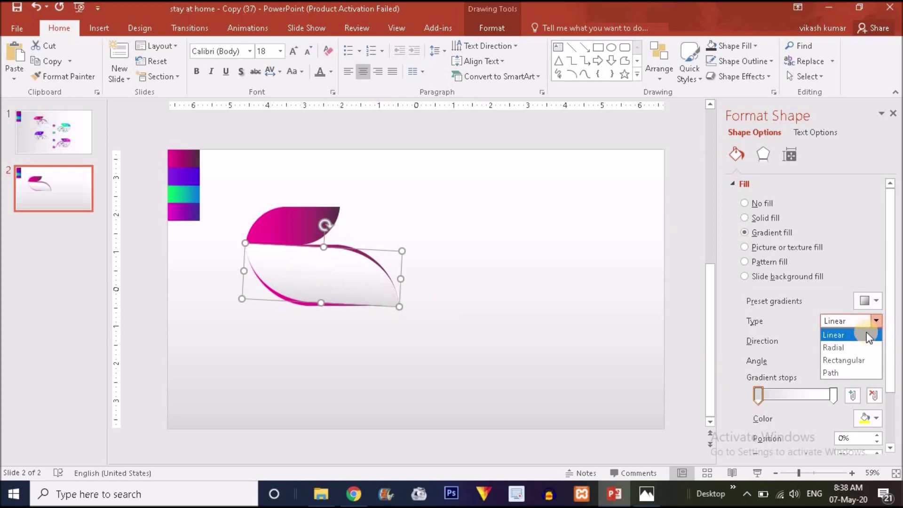
{"action": "left_click", "coordinate": [860, 334]}
{"action": "left_click", "coordinate": [873, 339]}
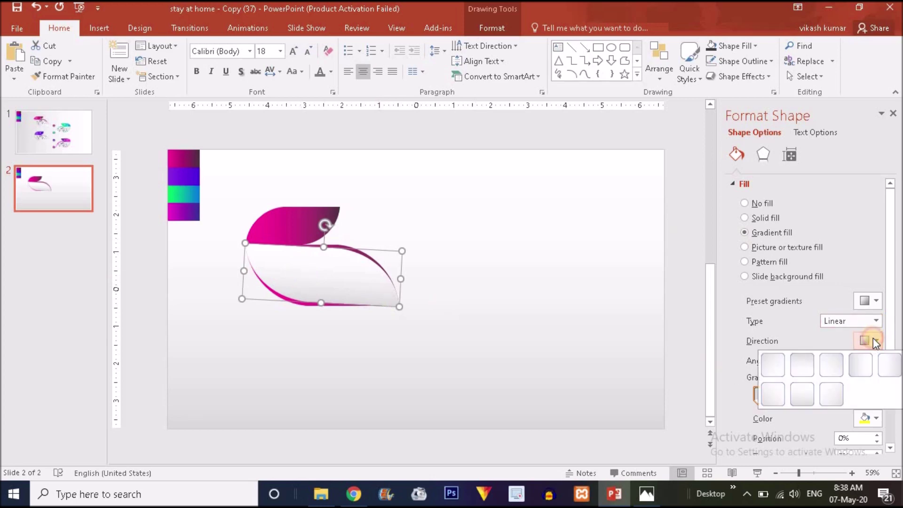
{"action": "left_click", "coordinate": [862, 365]}
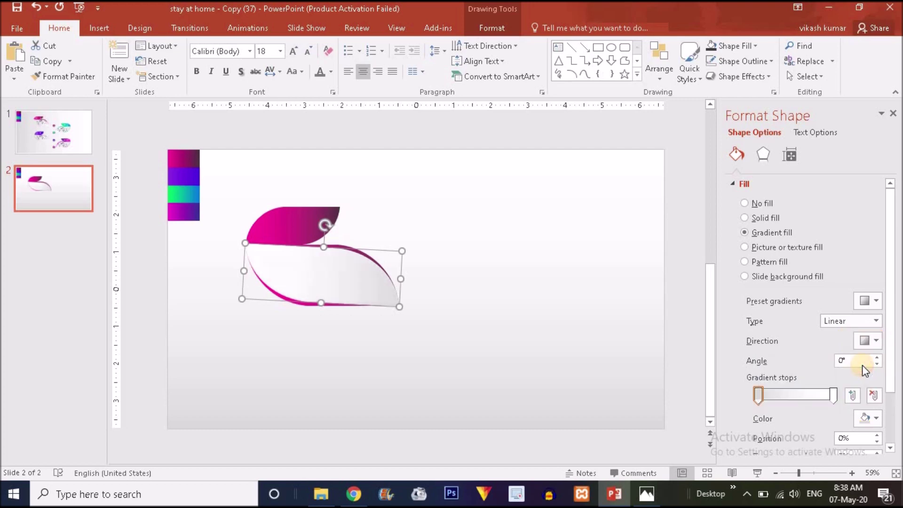
{"action": "left_click", "coordinate": [424, 256]}
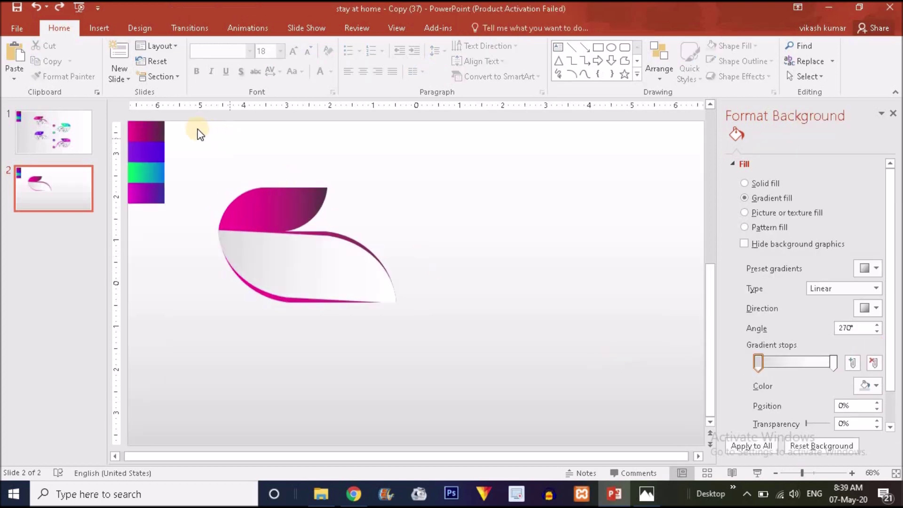
Step: Group the small leaf and both large leaf shapes on slide 2 and scale the group down proportionally about its centre
{"action": "left_click_drag", "start_coordinate": [189, 144], "coordinate": [510, 410]}
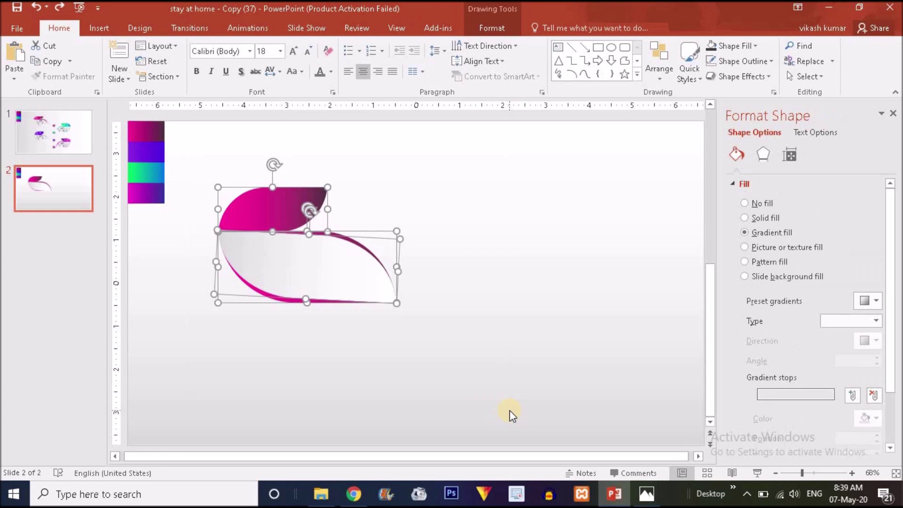
{"action": "key", "text": "ctrl+g"}
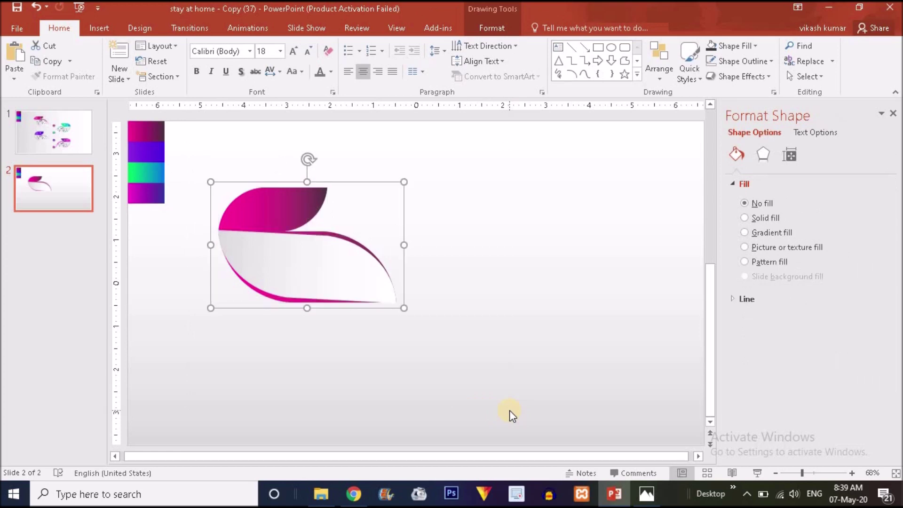
{"action": "left_click_drag", "start_coordinate": [404, 308], "coordinate": [360, 281]}
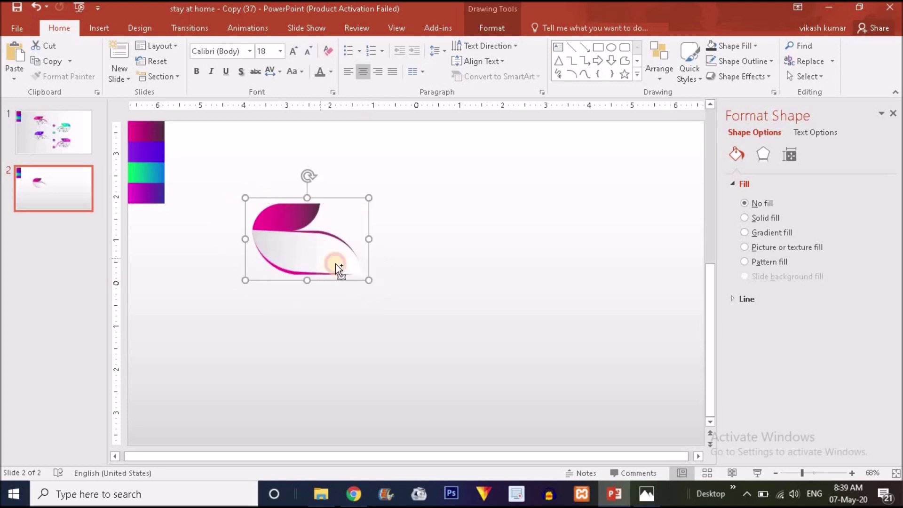
{"action": "left_click_drag", "start_coordinate": [368, 281], "coordinate": [368, 283]}
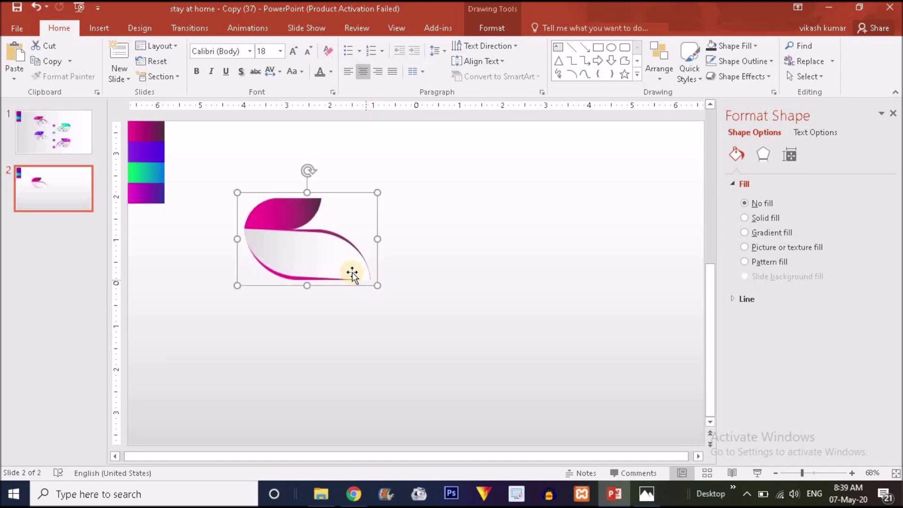
Step: Duplicate the leaf group and place the copy directly below the original
{"action": "key", "text": "ctrl+d"}
{"action": "left_click_drag", "start_coordinate": [314, 282], "coordinate": [303, 375]}
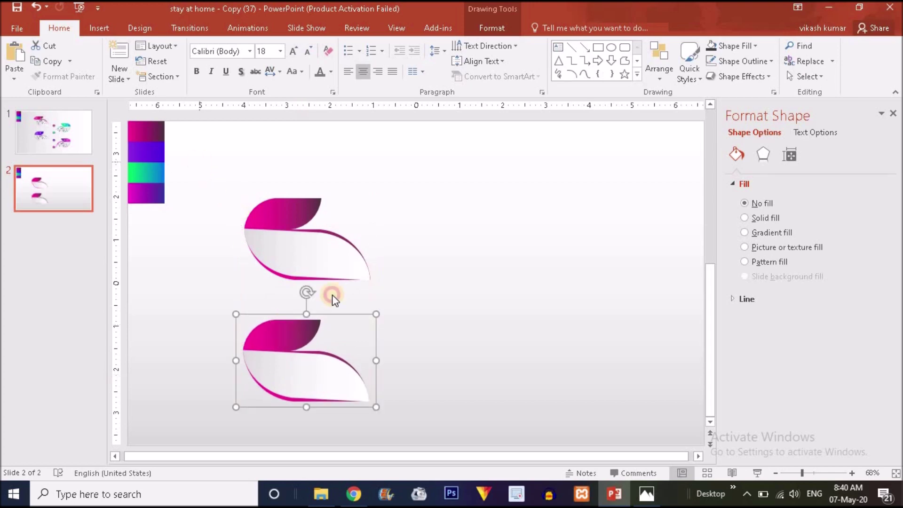
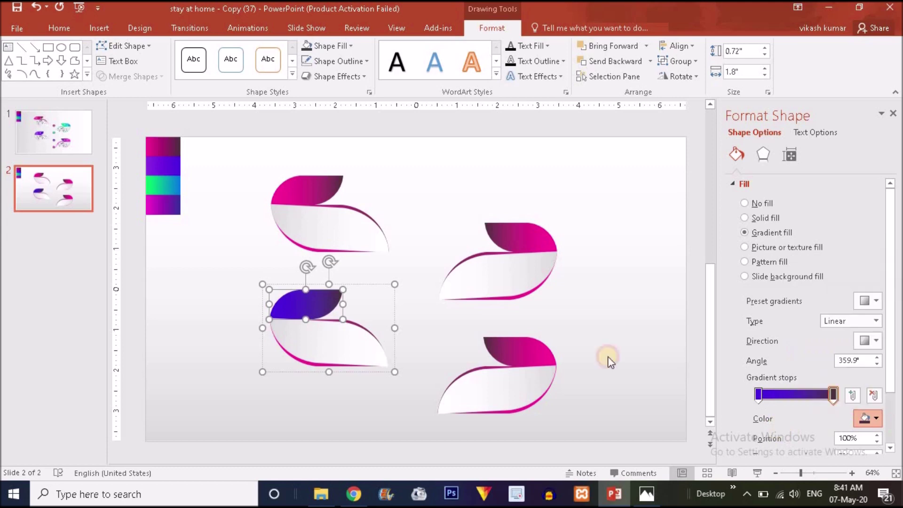
Step: Set the lower-left element's last small-leaf gradient stop and both large back-leaf stops to the second swatch's blue-violet
{"action": "left_click", "coordinate": [176, 162]}
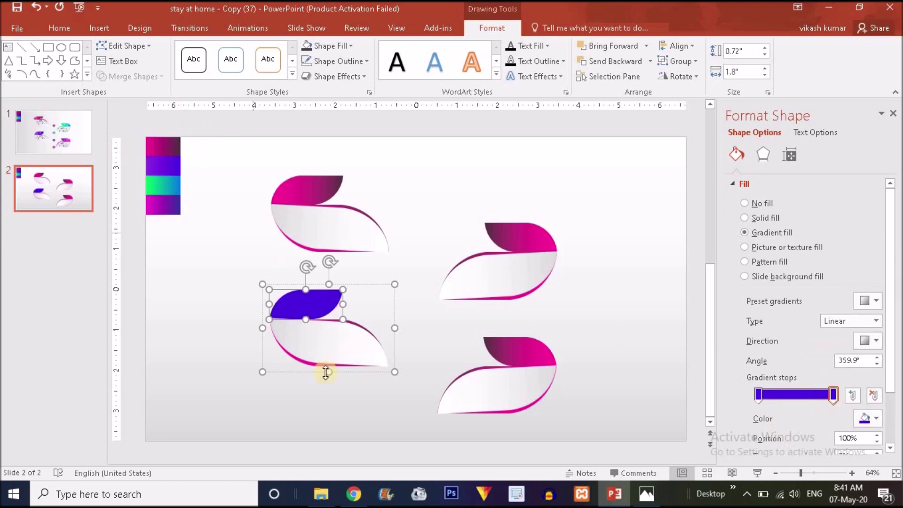
{"action": "left_click", "coordinate": [303, 365]}
{"action": "left_click", "coordinate": [837, 393]}
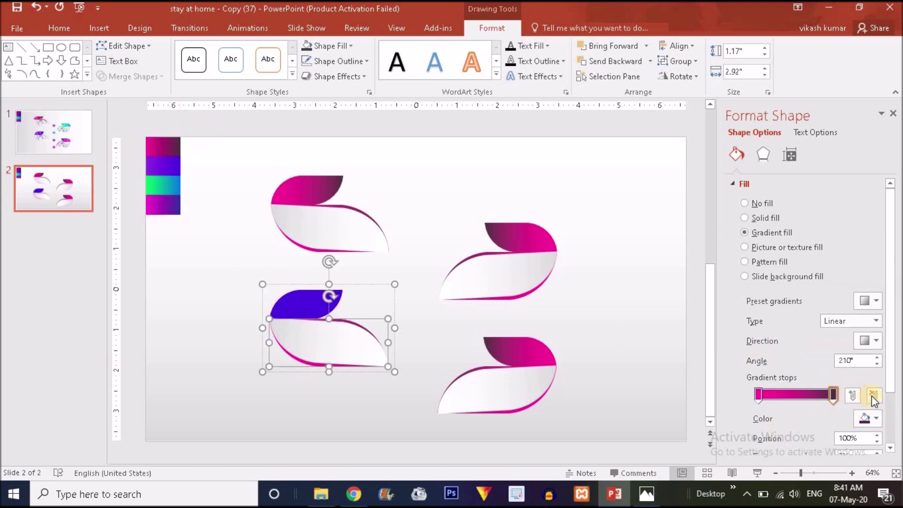
{"action": "scroll", "coordinate": [893, 363], "scroll_direction": "down", "scroll_amount": 1}
{"action": "left_click", "coordinate": [878, 407]}
{"action": "left_click", "coordinate": [813, 360]}
{"action": "left_click", "coordinate": [757, 382]}
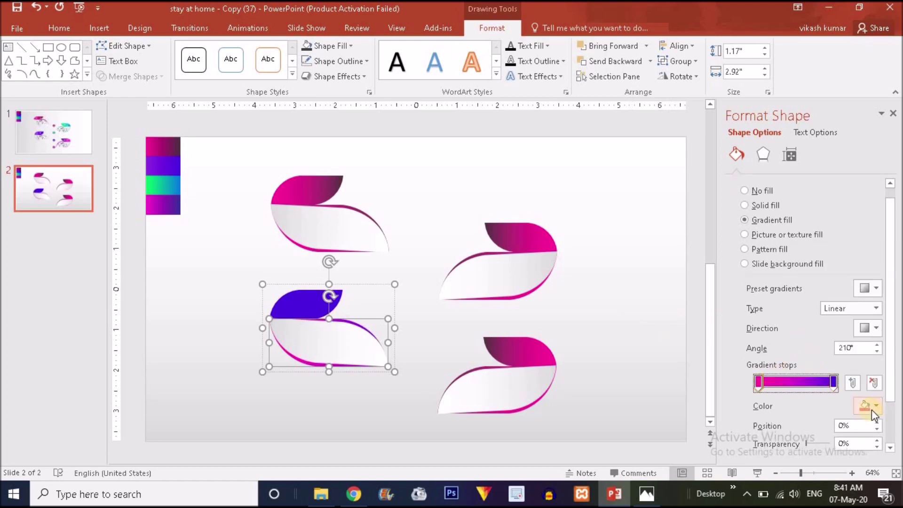
{"action": "left_click", "coordinate": [871, 407]}
{"action": "left_click", "coordinate": [798, 365]}
{"action": "left_click", "coordinate": [877, 408]}
{"action": "left_click", "coordinate": [811, 365]}
{"action": "left_click", "coordinate": [643, 289]}
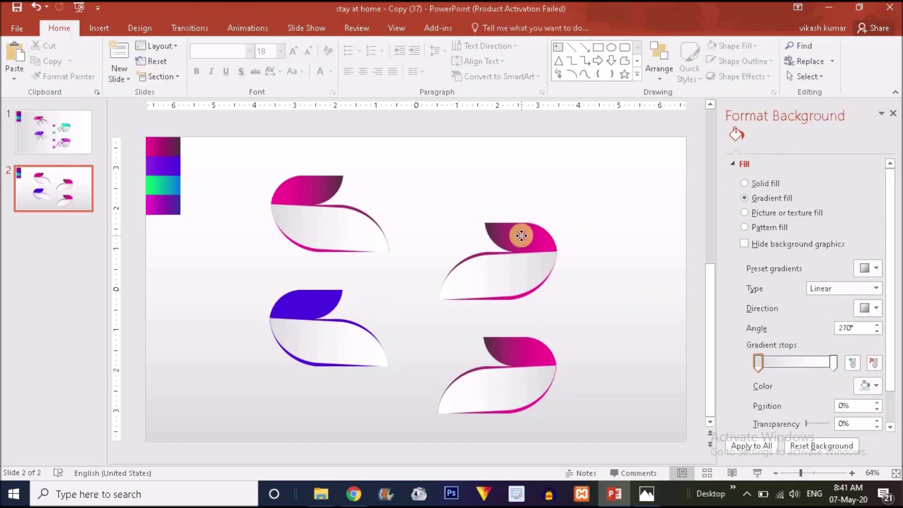
Step: Set the upper-right element's small leaf gradient to blue at the first stop and green at the last, sampled from the third swatch
{"action": "left_click", "coordinate": [521, 236]}
{"action": "left_click", "coordinate": [522, 236]}
{"action": "left_click", "coordinate": [870, 419]}
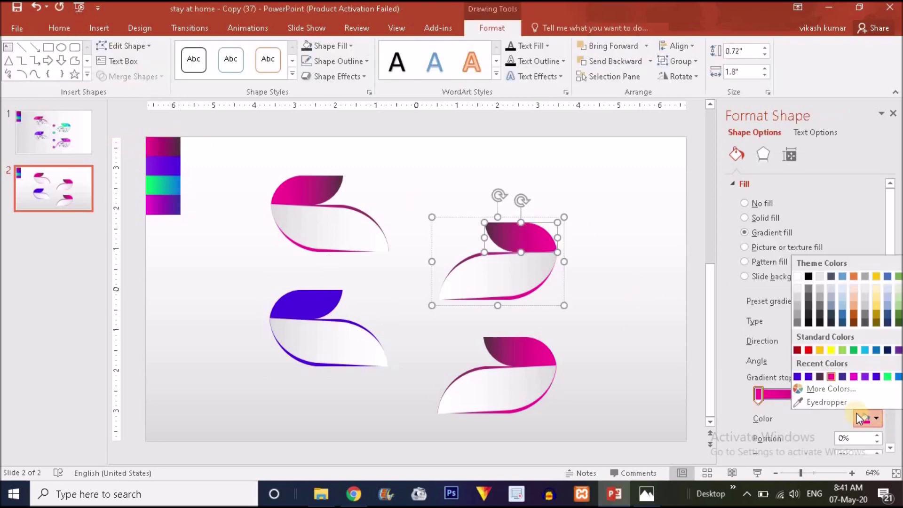
{"action": "left_click", "coordinate": [833, 405]}
{"action": "left_click", "coordinate": [181, 186]}
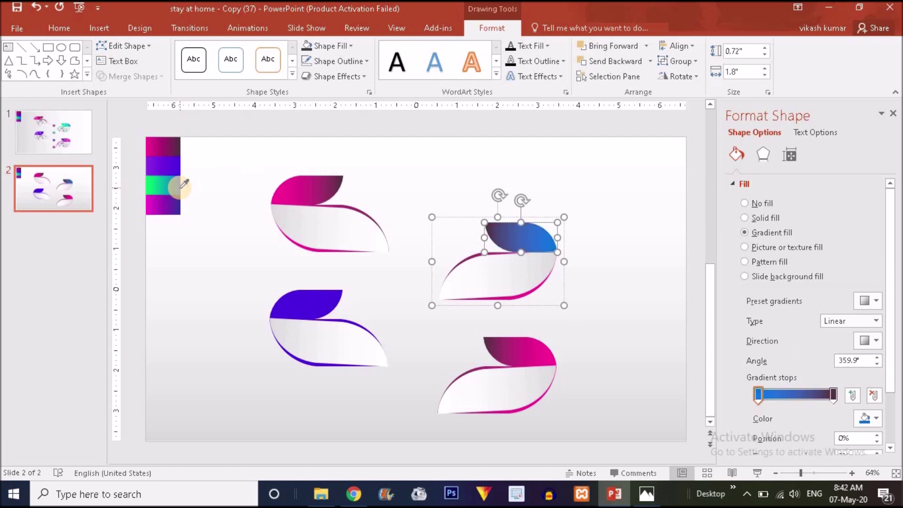
{"action": "left_click", "coordinate": [832, 394]}
{"action": "left_click", "coordinate": [856, 420]}
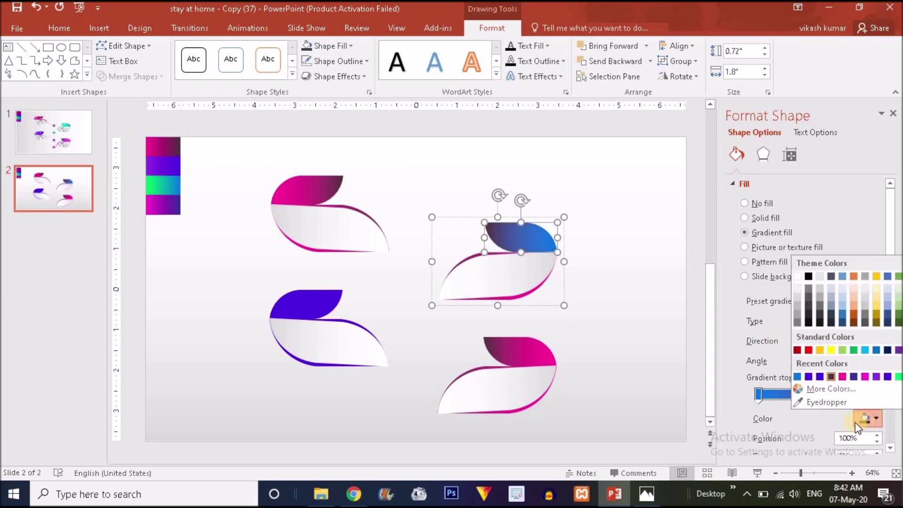
{"action": "left_click", "coordinate": [831, 403]}
{"action": "left_click", "coordinate": [155, 184]}
Step: Set the upper-right element's large back leaf gradient to the same green at the first stop and blue at the last
{"action": "left_click", "coordinate": [527, 299]}
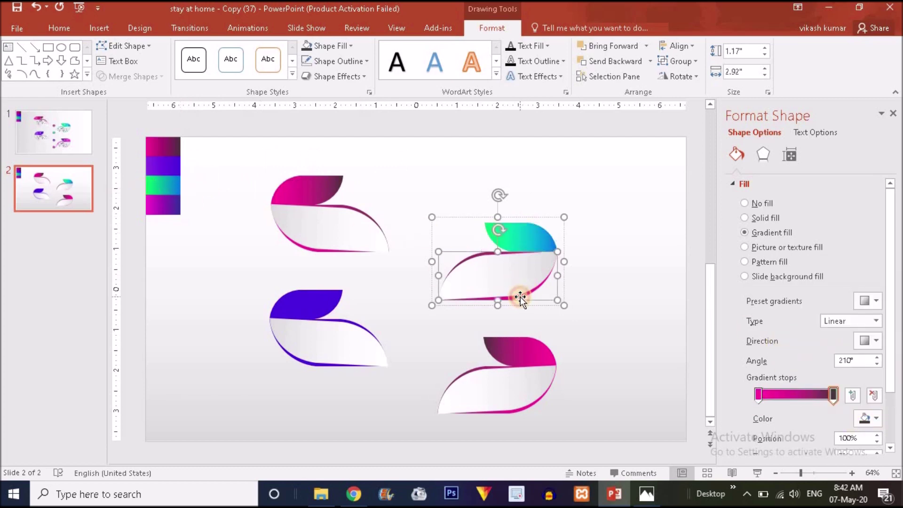
{"action": "left_click", "coordinate": [875, 419]}
{"action": "left_click", "coordinate": [809, 378]}
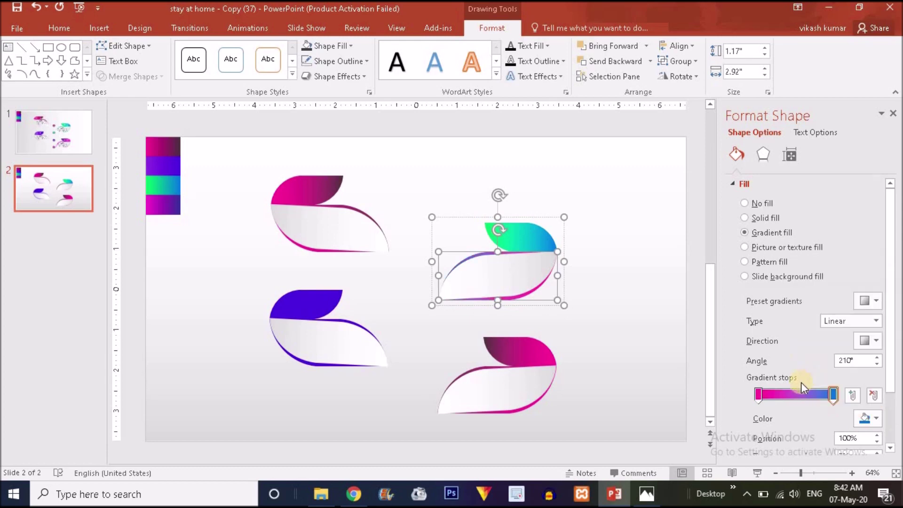
{"action": "left_click", "coordinate": [758, 395]}
{"action": "left_click", "coordinate": [875, 419]}
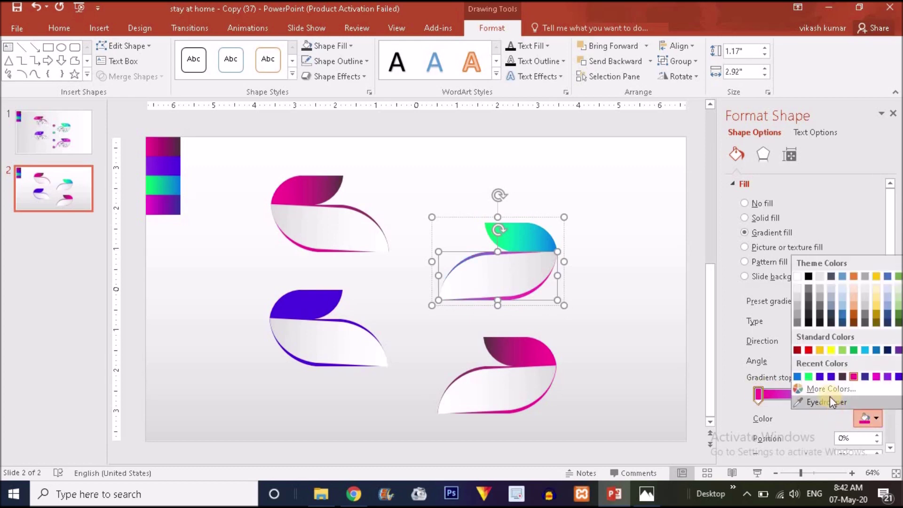
{"action": "left_click", "coordinate": [808, 376]}
{"action": "left_click", "coordinate": [661, 326]}
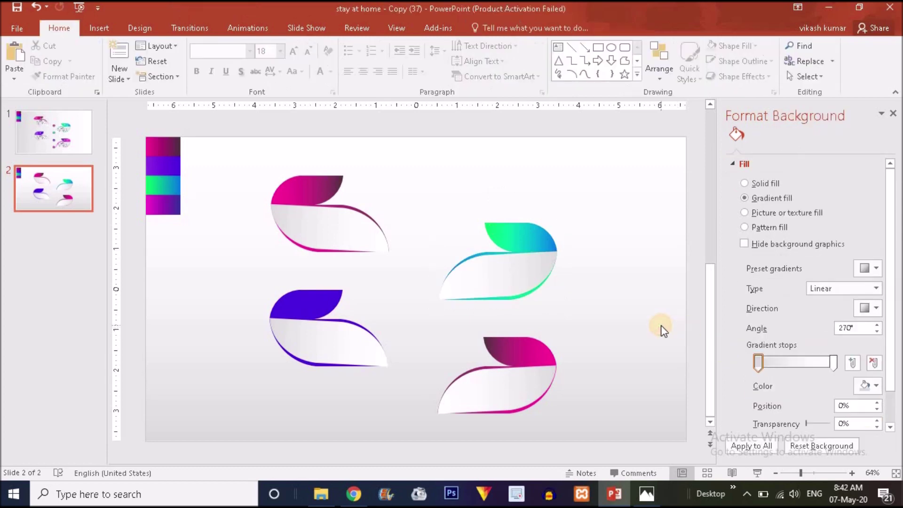
Step: Set the lower-right element's small leaf gradient to indigo at the first stop and magenta at the last, sampled from the fourth swatch
{"action": "left_click", "coordinate": [526, 352]}
{"action": "left_click", "coordinate": [512, 349]}
{"action": "left_click", "coordinate": [539, 347]}
{"action": "left_click", "coordinate": [524, 353]}
{"action": "left_click", "coordinate": [523, 354]}
{"action": "left_click", "coordinate": [875, 419]}
{"action": "left_click", "coordinate": [846, 406]}
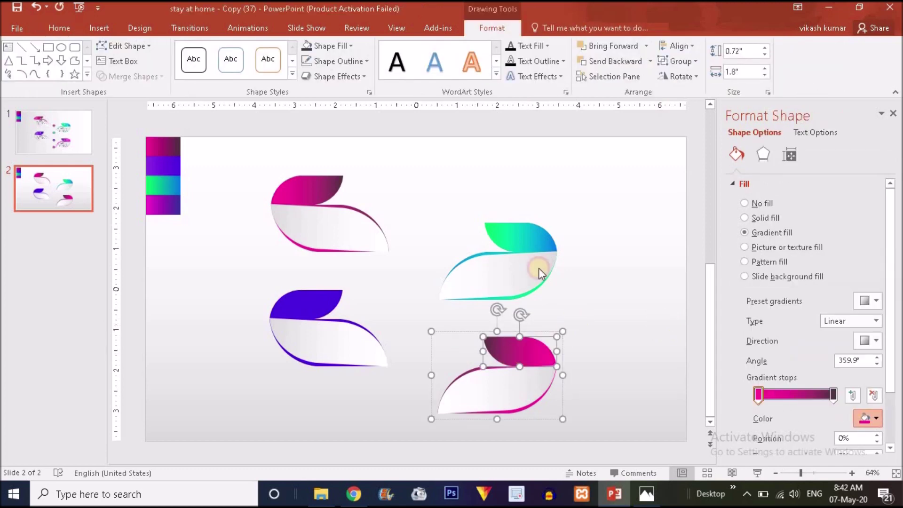
{"action": "left_click", "coordinate": [178, 203]}
{"action": "left_click", "coordinate": [832, 395]}
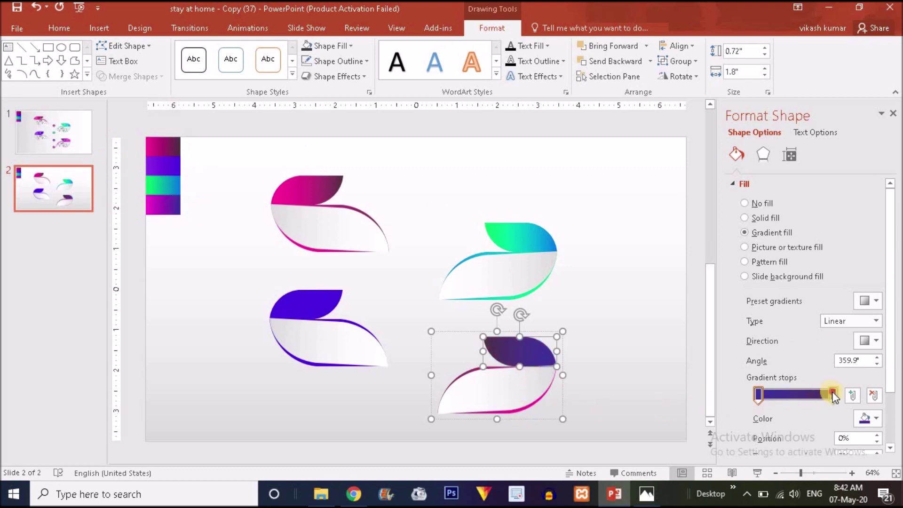
{"action": "left_click", "coordinate": [876, 419]}
{"action": "left_click", "coordinate": [849, 403]}
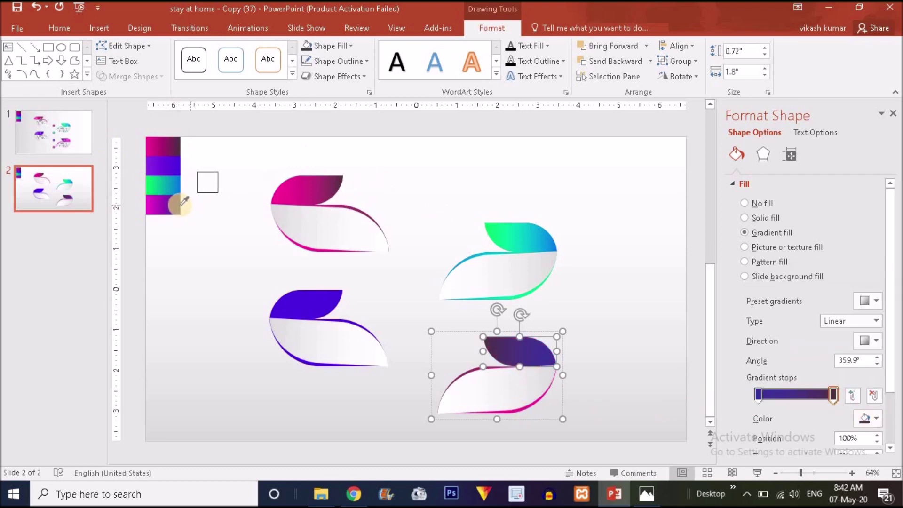
{"action": "left_click", "coordinate": [150, 205]}
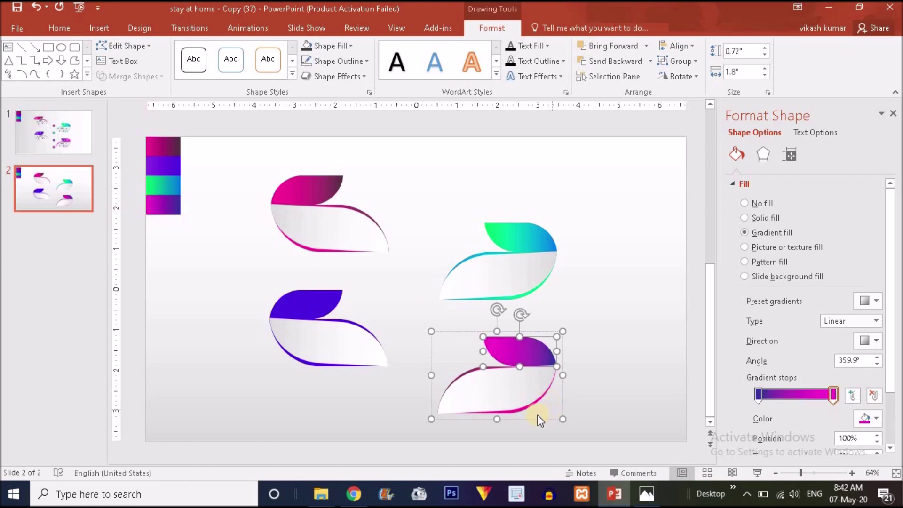
Step: Set the lower-right element's large back leaf gradient to magenta at the first stop and indigo at the last
{"action": "left_click", "coordinate": [528, 412]}
{"action": "left_click", "coordinate": [876, 418]}
{"action": "key", "text": "Escape"}
{"action": "left_click", "coordinate": [876, 419]}
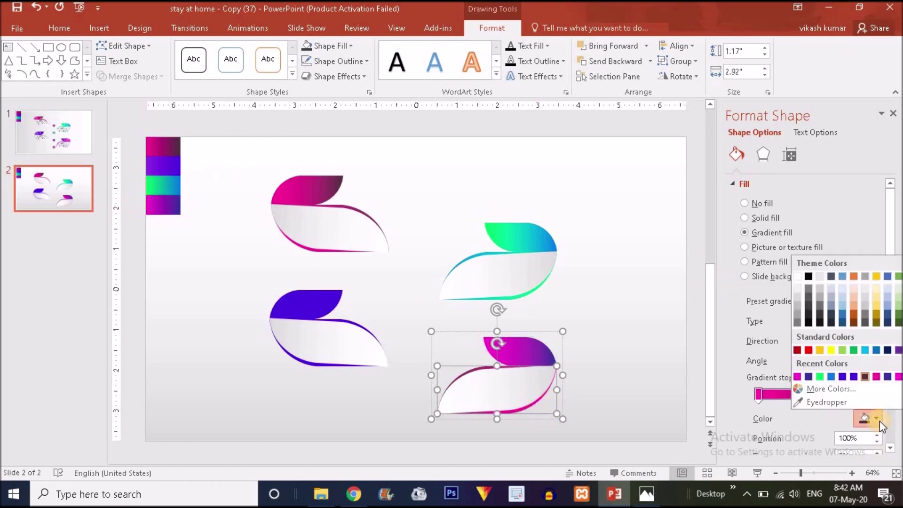
{"action": "left_click", "coordinate": [808, 376]}
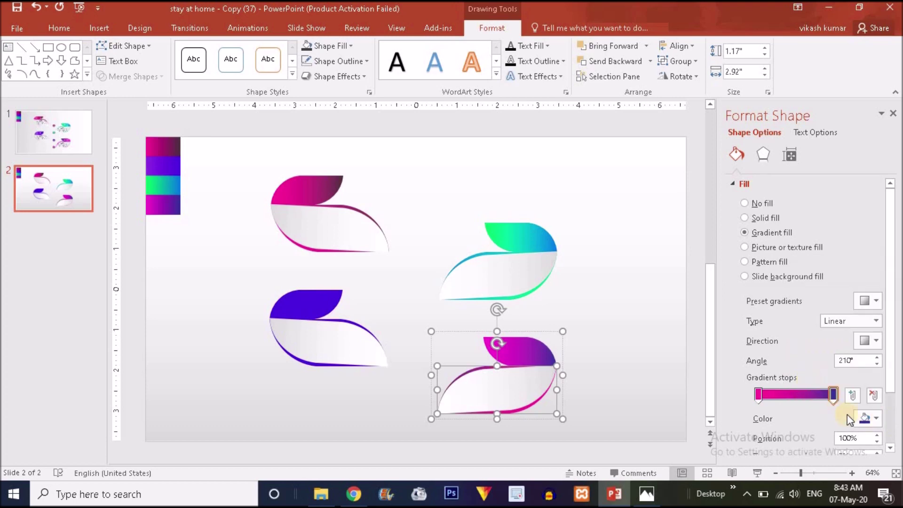
{"action": "left_click", "coordinate": [757, 394]}
{"action": "left_click", "coordinate": [876, 420]}
{"action": "left_click", "coordinate": [811, 375]}
{"action": "left_click", "coordinate": [698, 202]}
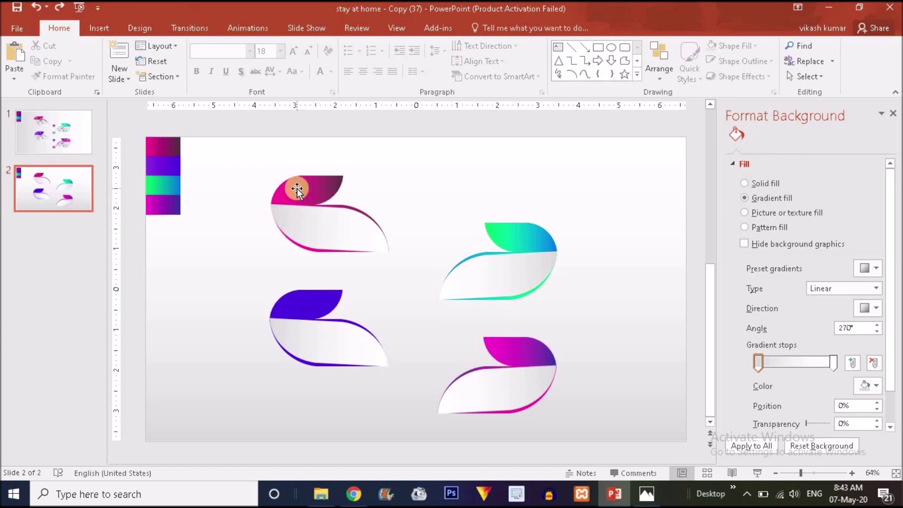
Step: Draw a circle about 1.72" in diameter beside the upper-left element and remove its fill
{"action": "left_click", "coordinate": [98, 28]}
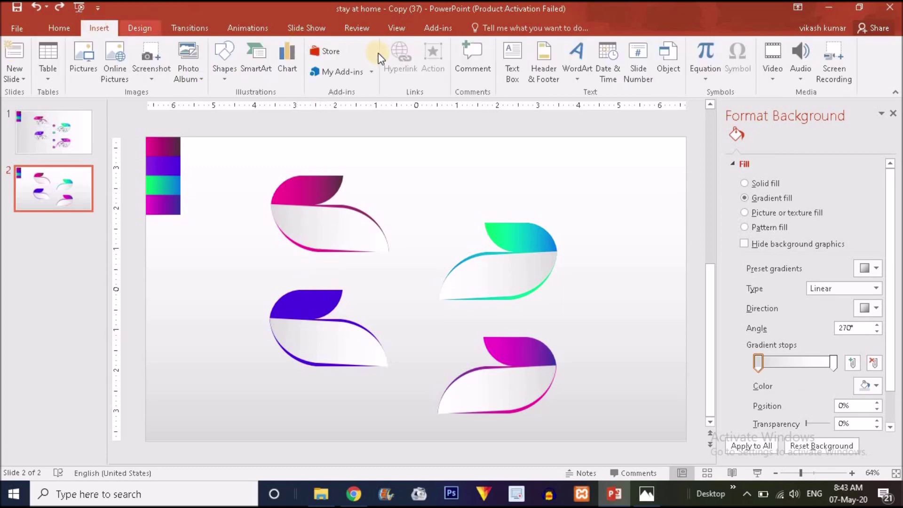
{"action": "left_click", "coordinate": [226, 63]}
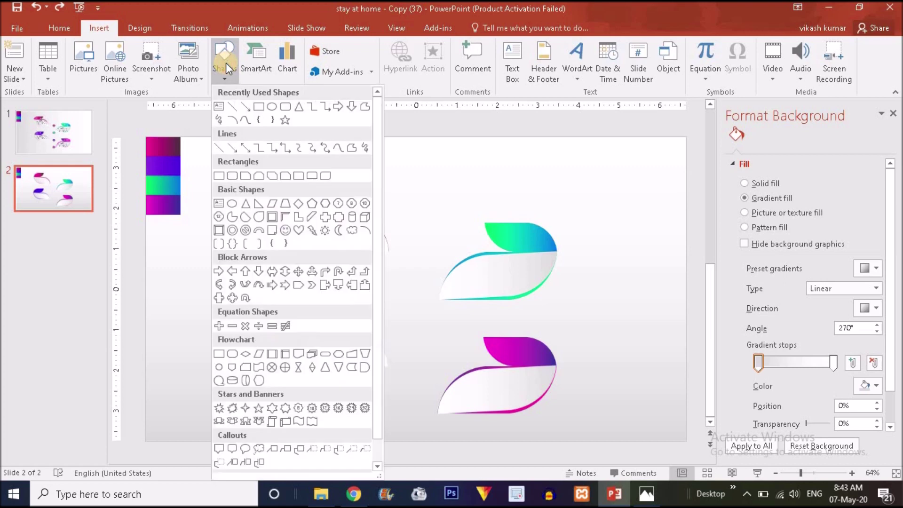
{"action": "left_click", "coordinate": [273, 107]}
{"action": "mouse_move", "coordinate": [391, 204]}
{"action": "left_mouse_down"}
{"action": "mouse_move", "coordinate": [425, 224]}
{"action": "mouse_move", "coordinate": [428, 205]}
{"action": "left_mouse_up"}
{"action": "left_click", "coordinate": [337, 46]}
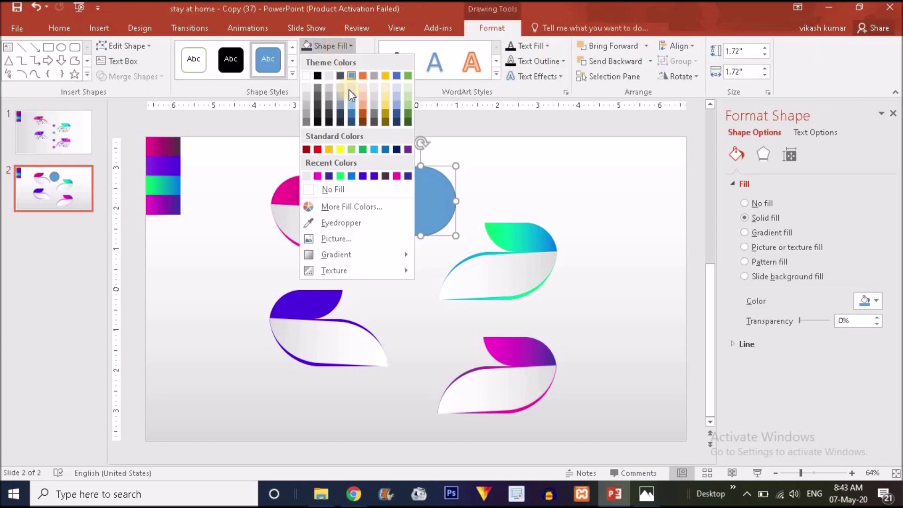
{"action": "left_click", "coordinate": [347, 190]}
Step: Set the circle's outline to a 3 pt weight and a medium gray theme color
{"action": "left_click", "coordinate": [337, 64]}
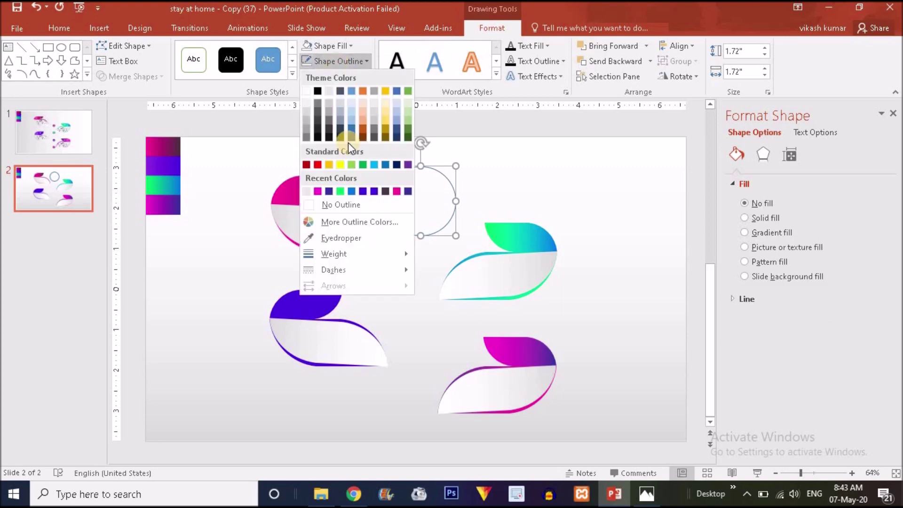
{"action": "mouse_move", "coordinate": [337, 254]}
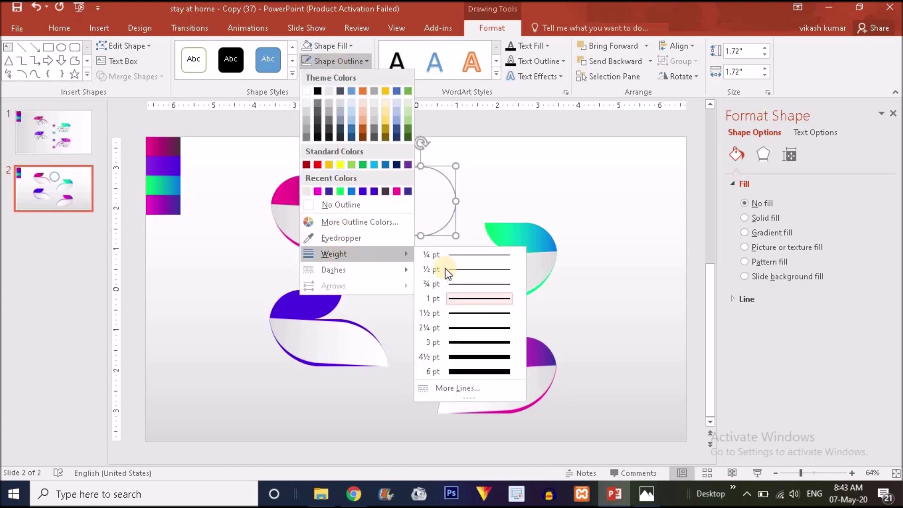
{"action": "left_click", "coordinate": [482, 337]}
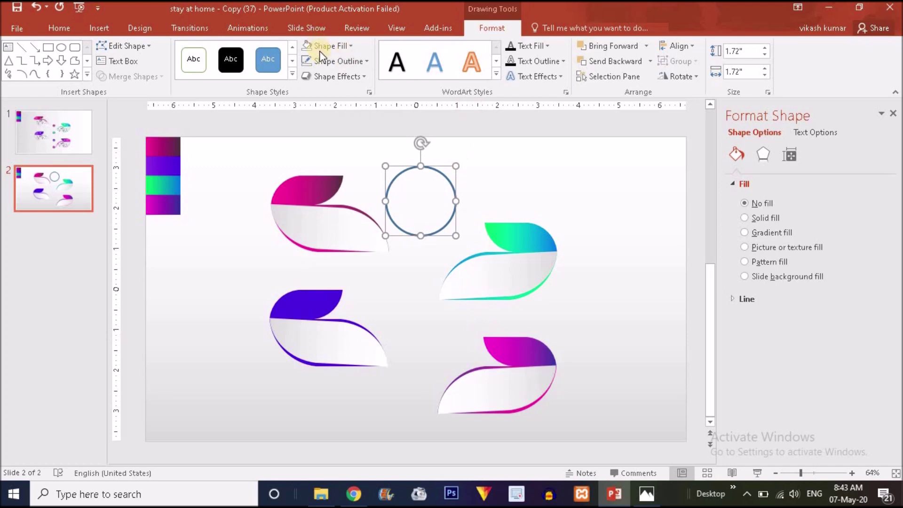
{"action": "left_click", "coordinate": [332, 58]}
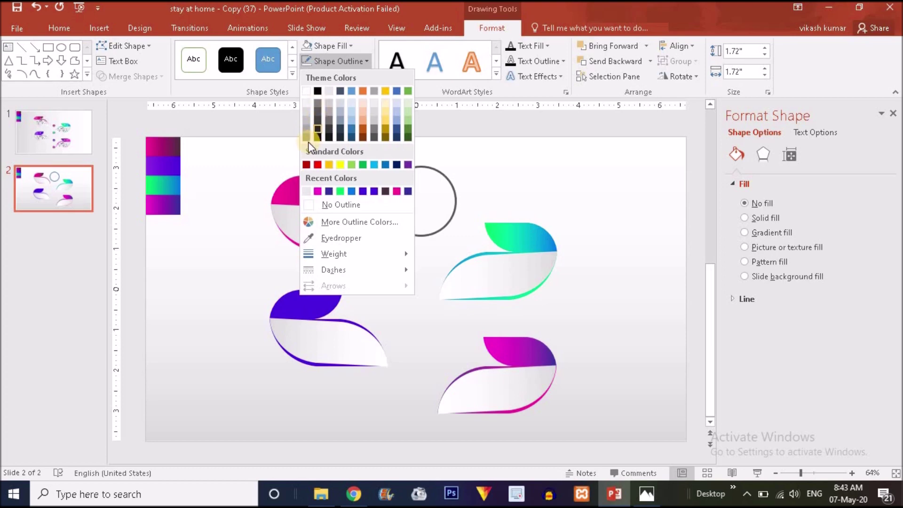
{"action": "left_click", "coordinate": [318, 104]}
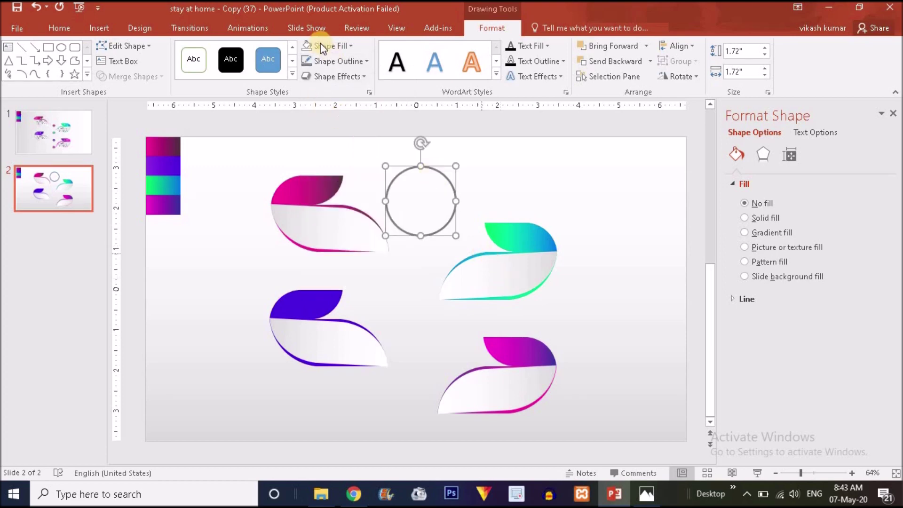
{"action": "left_click", "coordinate": [327, 60]}
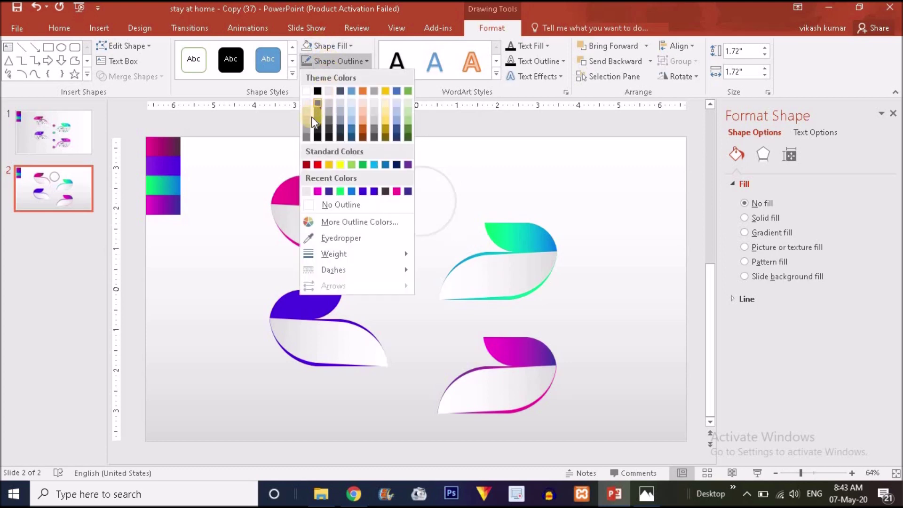
{"action": "left_click", "coordinate": [306, 135]}
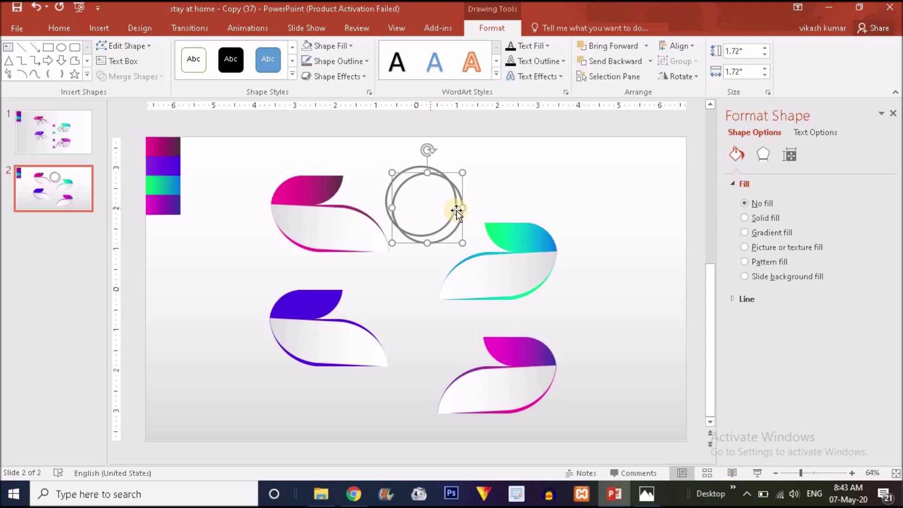
Step: Place a duplicate of the gray circle above and to the right of the green-blue element
{"action": "left_click_drag", "start_coordinate": [462, 202], "coordinate": [620, 189]}
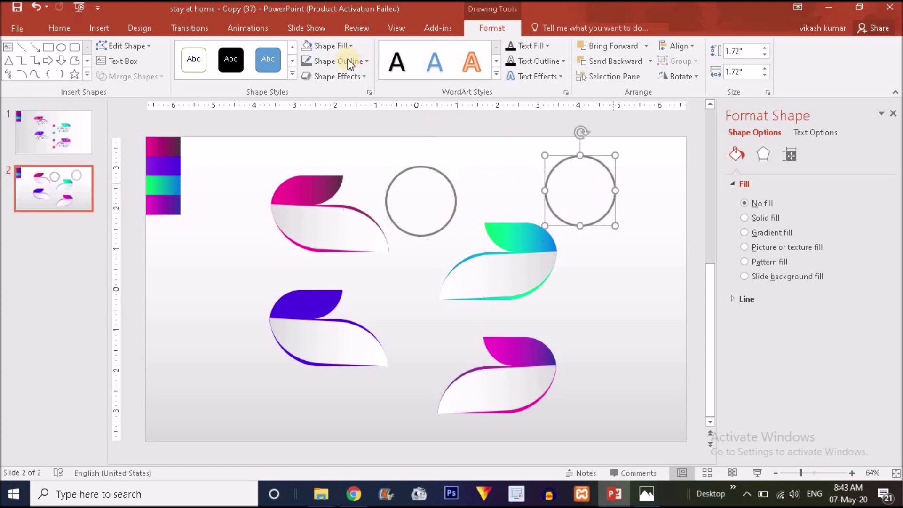
Step: Apply a gradient fill to the duplicate circle above the green-blue element and remove its outline
{"action": "left_click", "coordinate": [338, 50]}
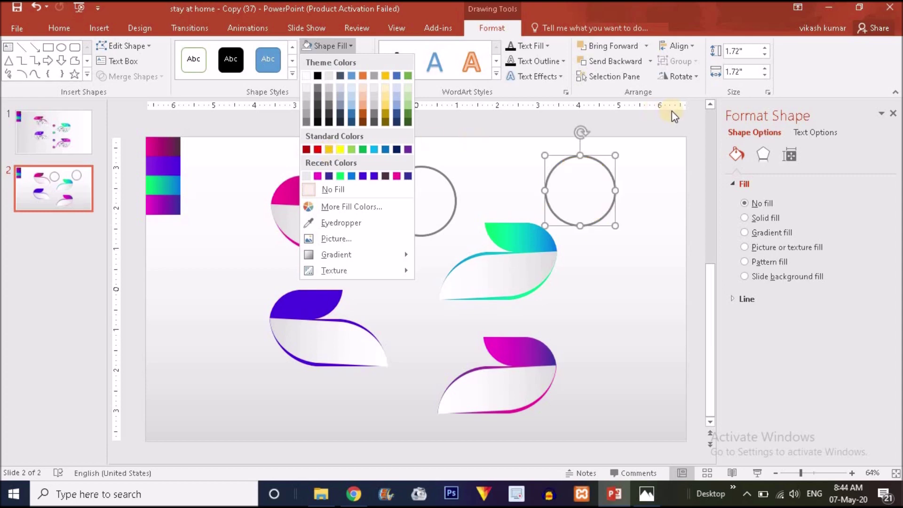
{"action": "left_click", "coordinate": [744, 231]}
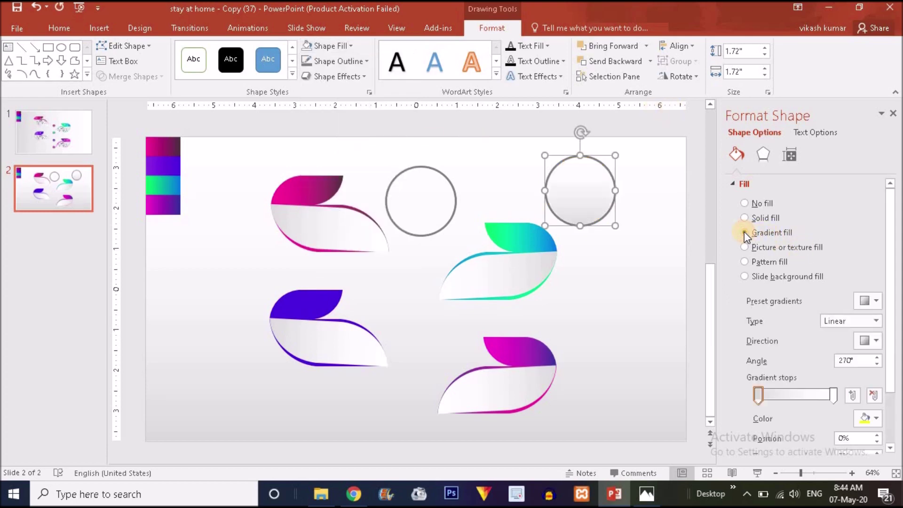
{"action": "left_click", "coordinate": [342, 67]}
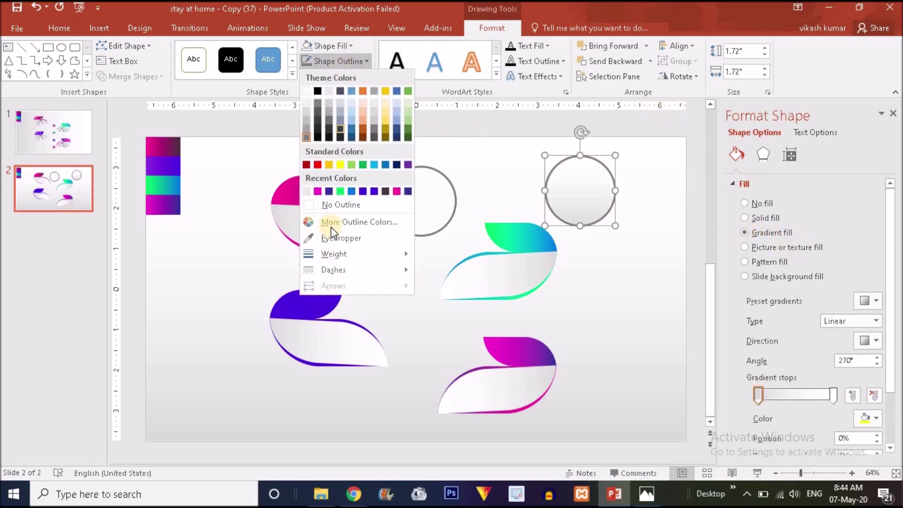
{"action": "left_click", "coordinate": [363, 205]}
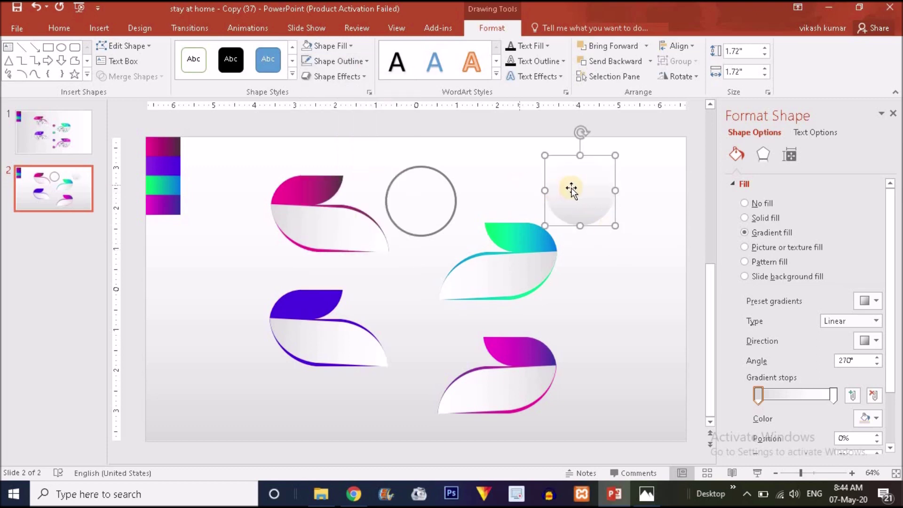
Step: Sample the circle's gradient colors from the top swatch, with dark plum at the first stop and pink at the last
{"action": "left_click", "coordinate": [308, 188]}
{"action": "left_click", "coordinate": [316, 189]}
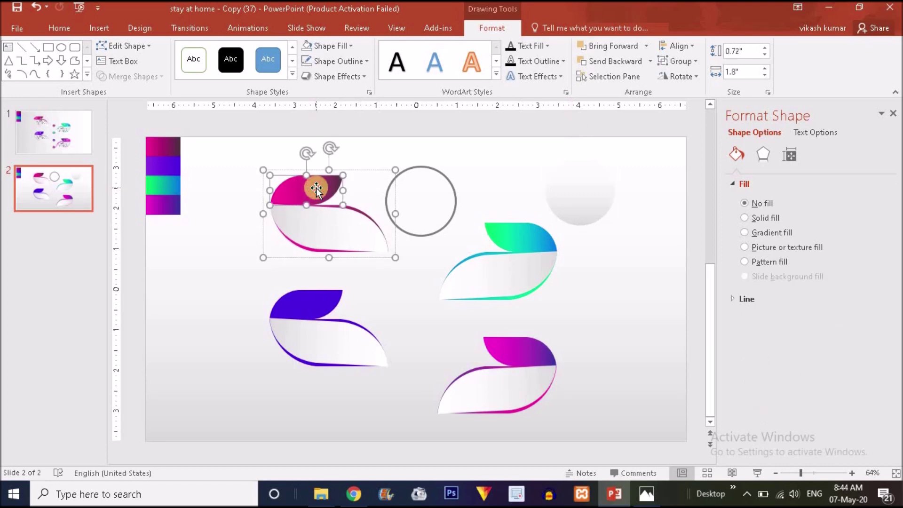
{"action": "left_click", "coordinate": [613, 214]}
{"action": "left_click", "coordinate": [595, 202]}
{"action": "left_click", "coordinate": [744, 232]}
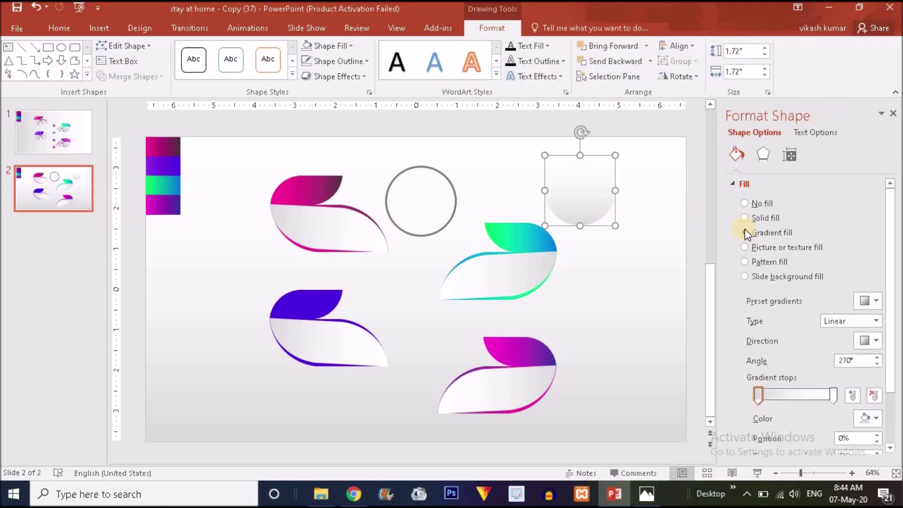
{"action": "left_click", "coordinate": [876, 419]}
{"action": "left_click", "coordinate": [837, 405]}
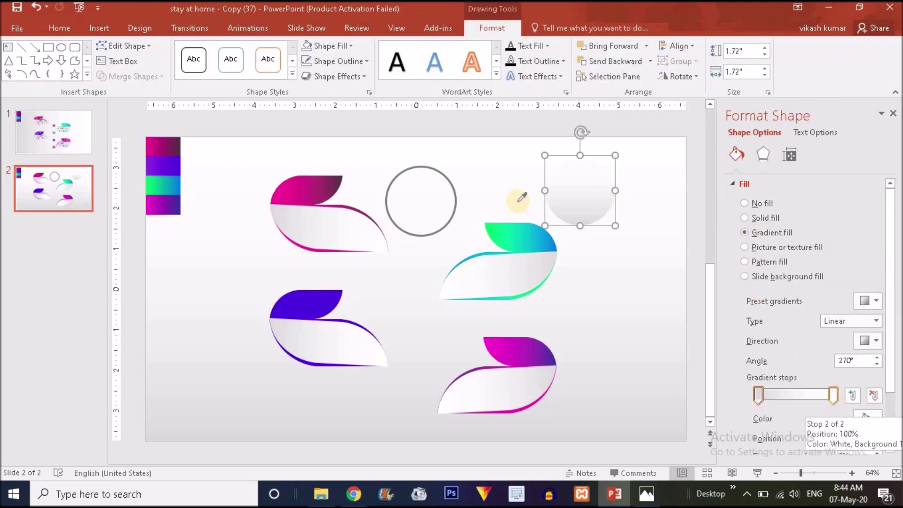
{"action": "left_click", "coordinate": [179, 144]}
{"action": "left_click", "coordinate": [834, 397]}
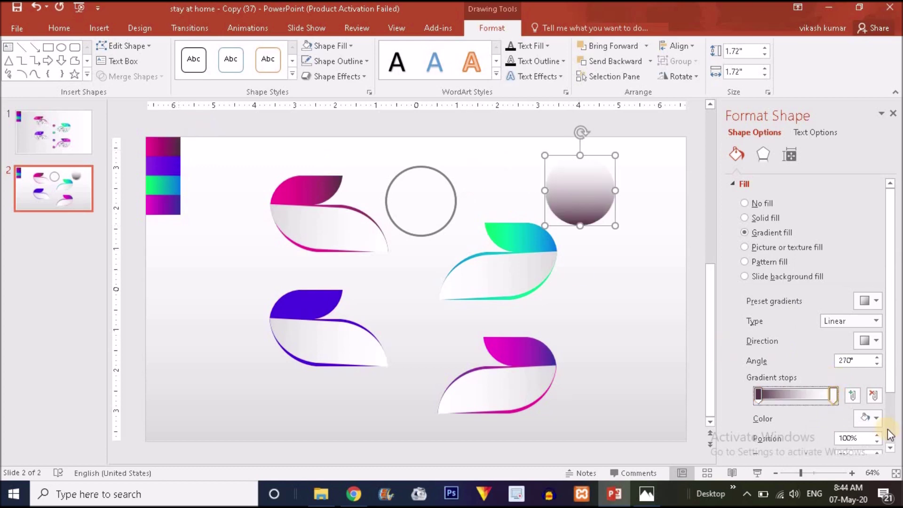
{"action": "left_click", "coordinate": [877, 420]}
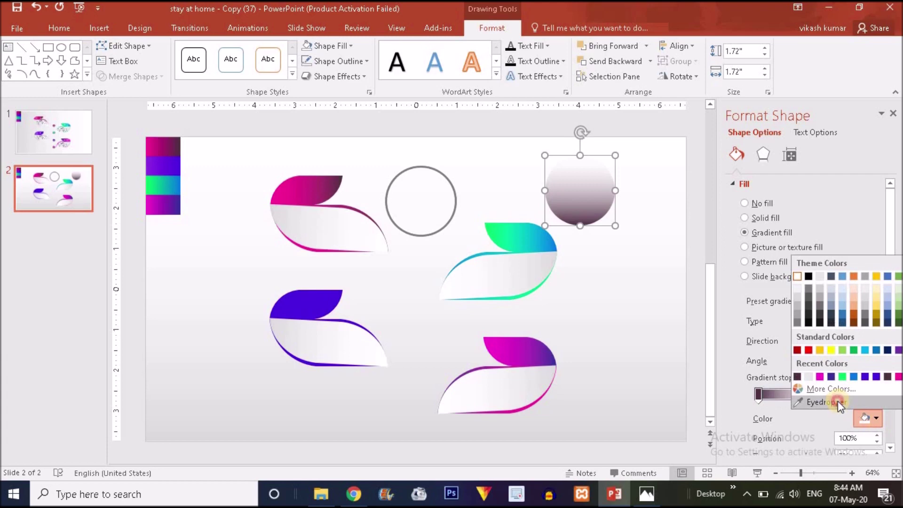
{"action": "left_click", "coordinate": [837, 401]}
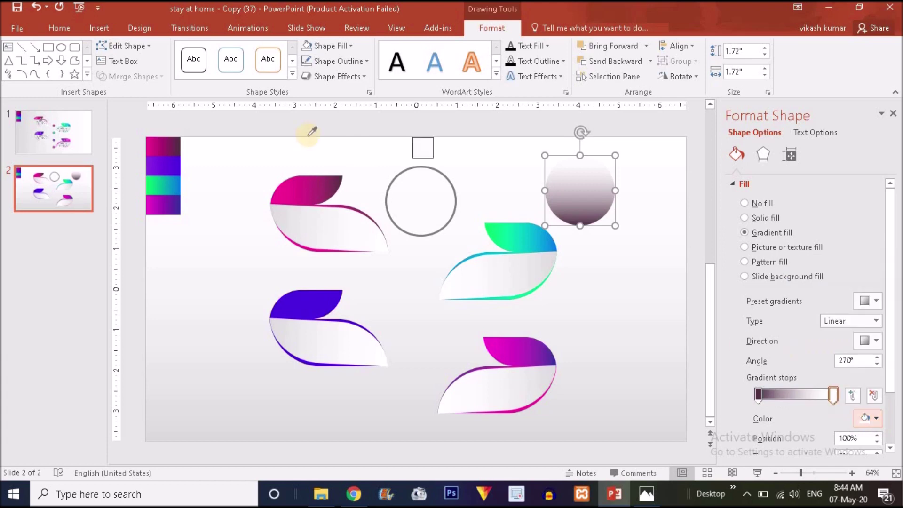
{"action": "left_click", "coordinate": [150, 146]}
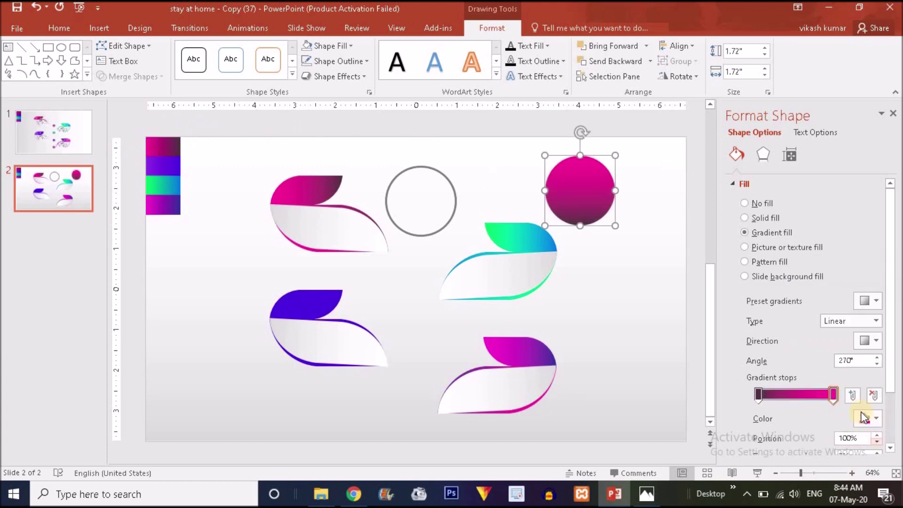
Step: Change the circle's gradient type to Radial with the direction from the center
{"action": "left_click", "coordinate": [876, 342]}
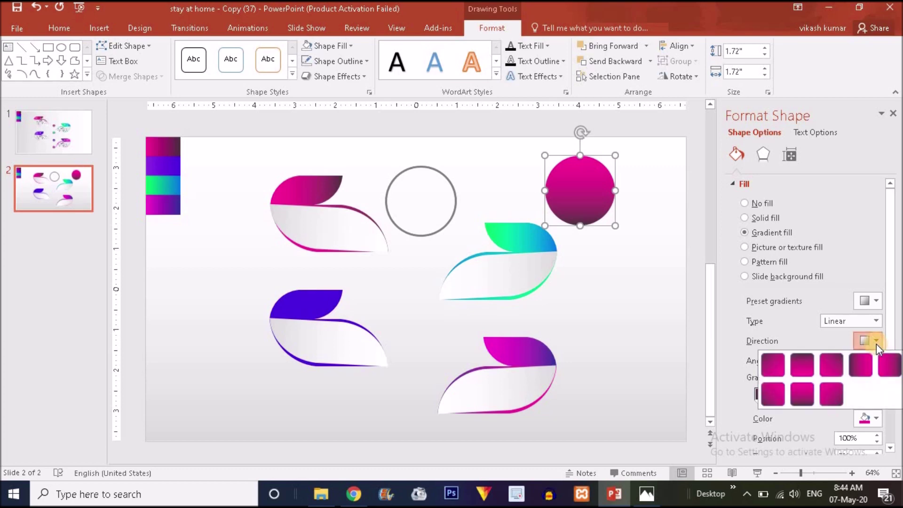
{"action": "left_click", "coordinate": [773, 323]}
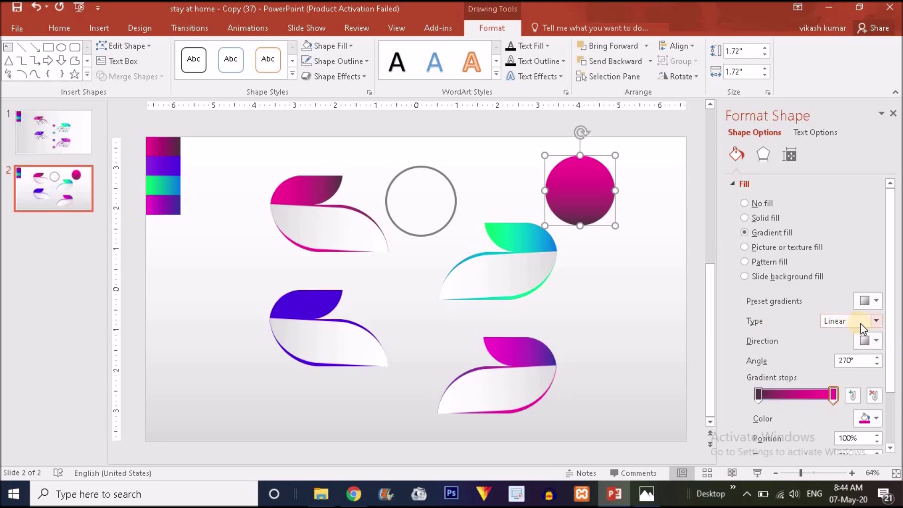
{"action": "left_click", "coordinate": [860, 323]}
{"action": "left_click", "coordinate": [854, 346]}
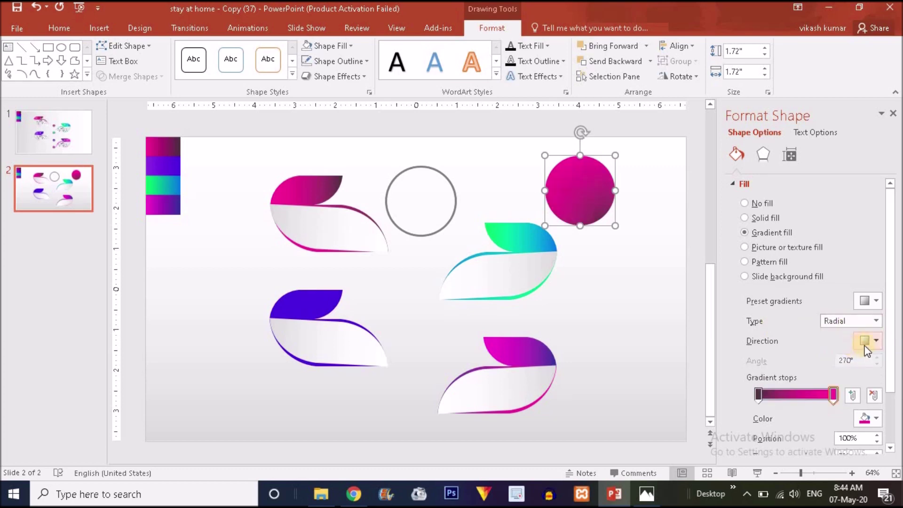
{"action": "left_click", "coordinate": [879, 342]}
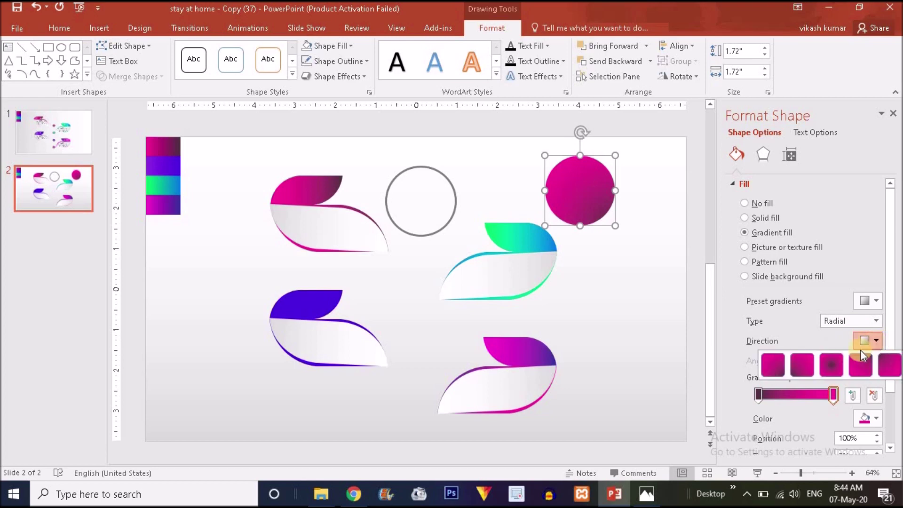
{"action": "left_click", "coordinate": [834, 366]}
{"action": "left_click", "coordinate": [605, 215]}
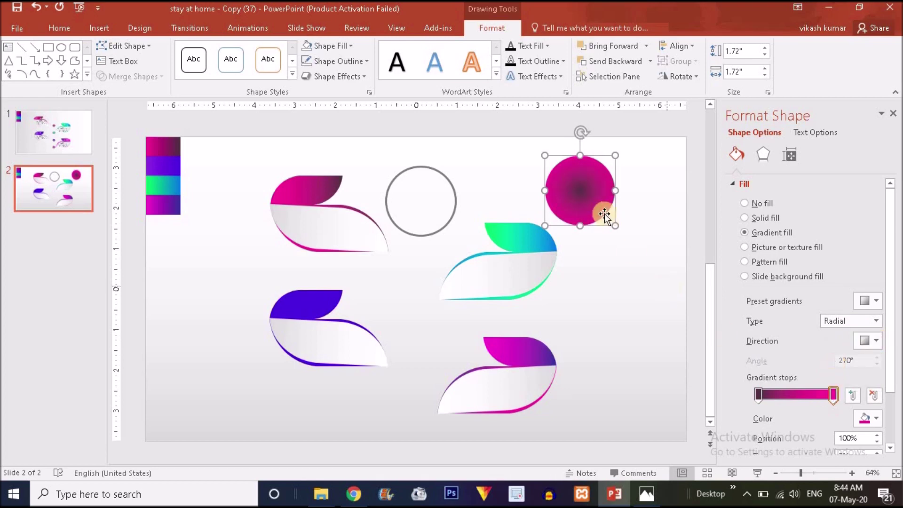
Step: Reverse the circle's gradient stops so pink sits at 0% and dark plum at 100%
{"action": "mouse_move", "coordinate": [819, 396]}
{"action": "left_mouse_down"}
{"action": "mouse_move", "coordinate": [793, 395]}
{"action": "mouse_move", "coordinate": [834, 395]}
{"action": "left_mouse_up"}
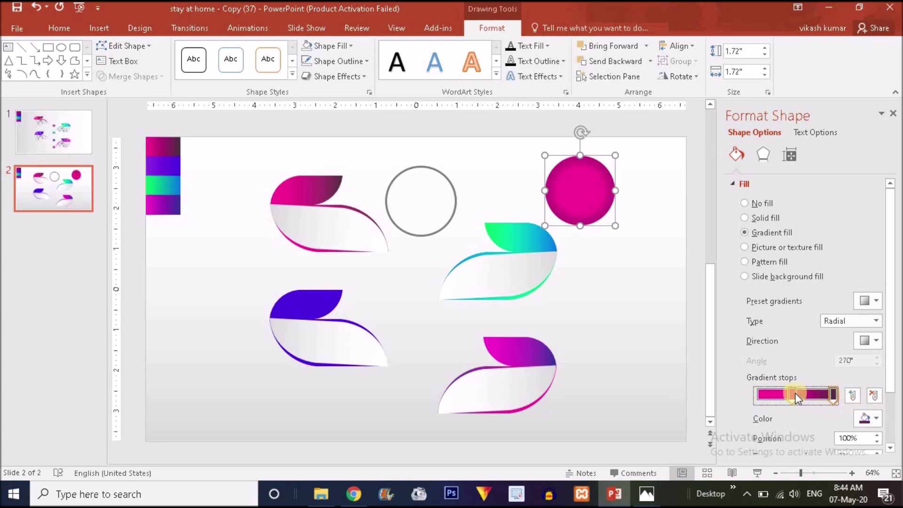
{"action": "left_click_drag", "start_coordinate": [790, 395], "coordinate": [715, 392]}
{"action": "left_click", "coordinate": [612, 276]}
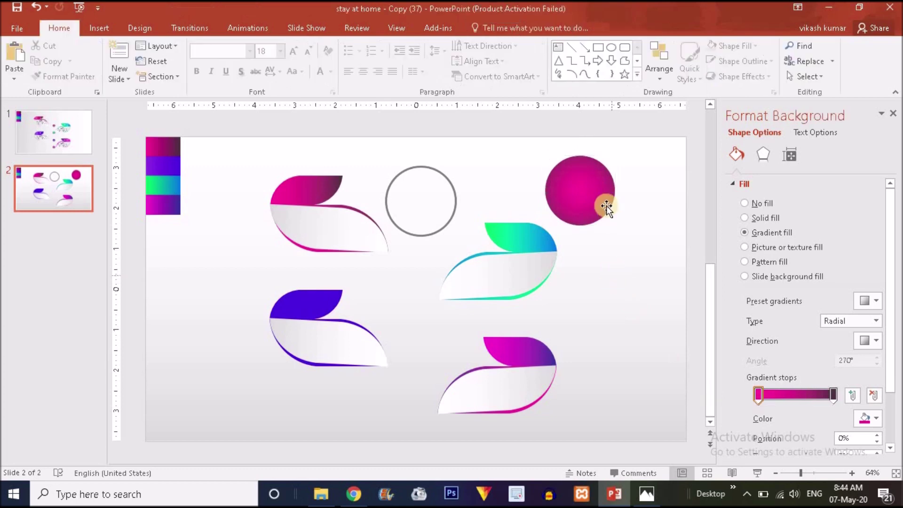
Step: Shrink the pink circle proportionally to about 1.38" in diameter and center it inside the gray ring
{"action": "left_click_drag", "start_coordinate": [590, 203], "coordinate": [495, 211]}
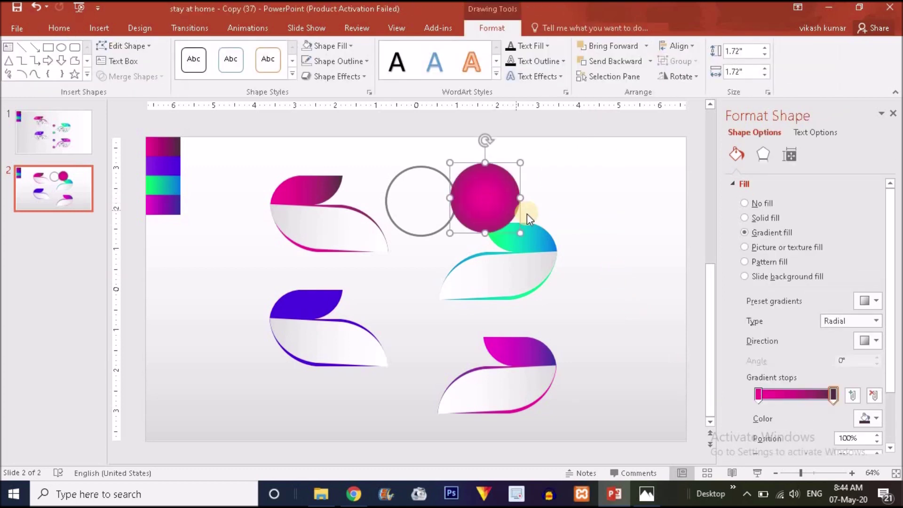
{"action": "left_click_drag", "start_coordinate": [519, 231], "coordinate": [516, 230]}
{"action": "left_click_drag", "start_coordinate": [814, 473], "coordinate": [823, 473]}
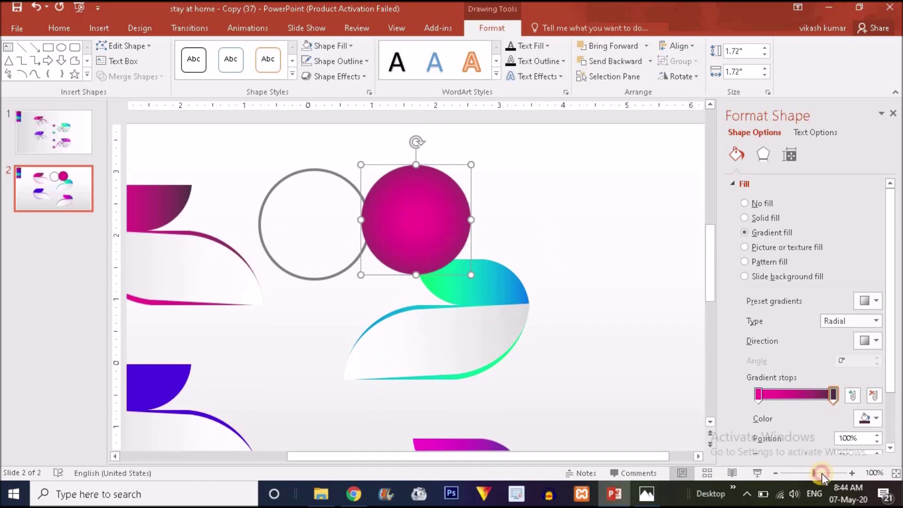
{"action": "left_click_drag", "start_coordinate": [435, 282], "coordinate": [493, 243]}
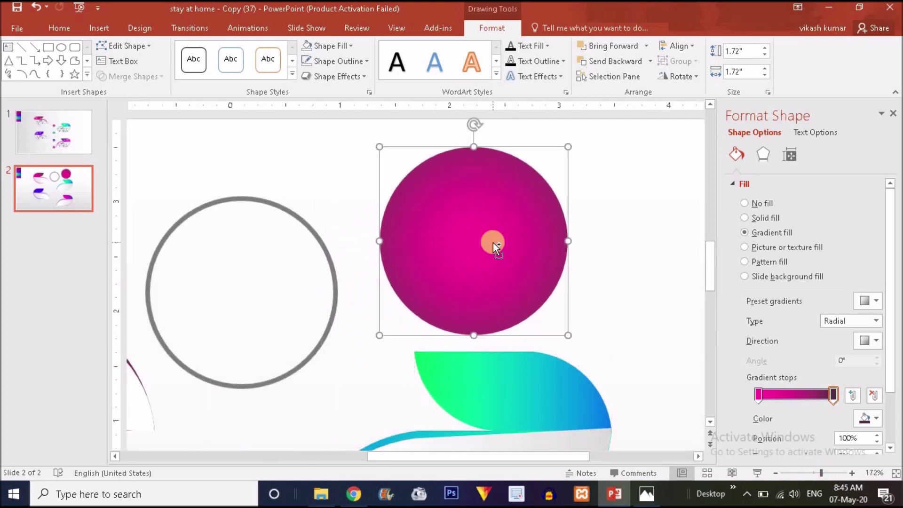
{"action": "left_click", "coordinate": [554, 323]}
{"action": "left_click_drag", "start_coordinate": [496, 282], "coordinate": [263, 333]}
{"action": "key", "text": "ctrl+z"}
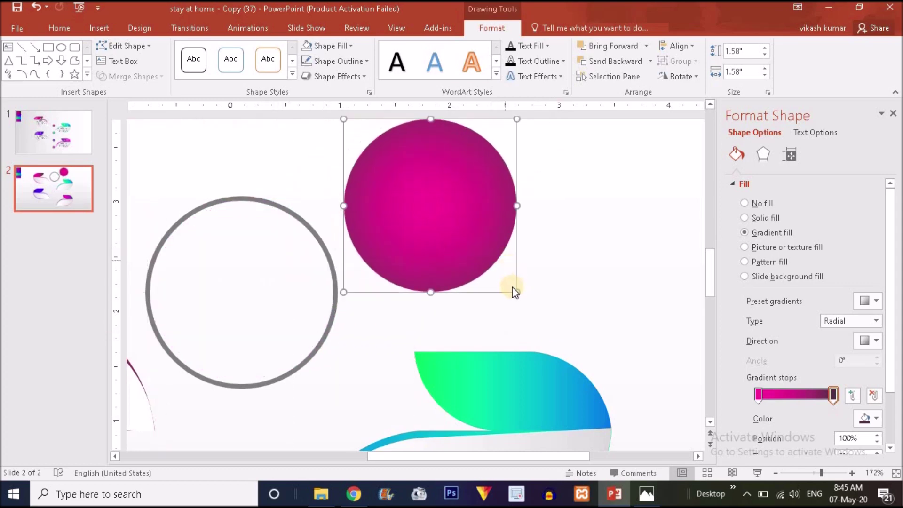
{"action": "left_click_drag", "start_coordinate": [515, 288], "coordinate": [505, 281]}
{"action": "left_click_drag", "start_coordinate": [427, 222], "coordinate": [237, 305]}
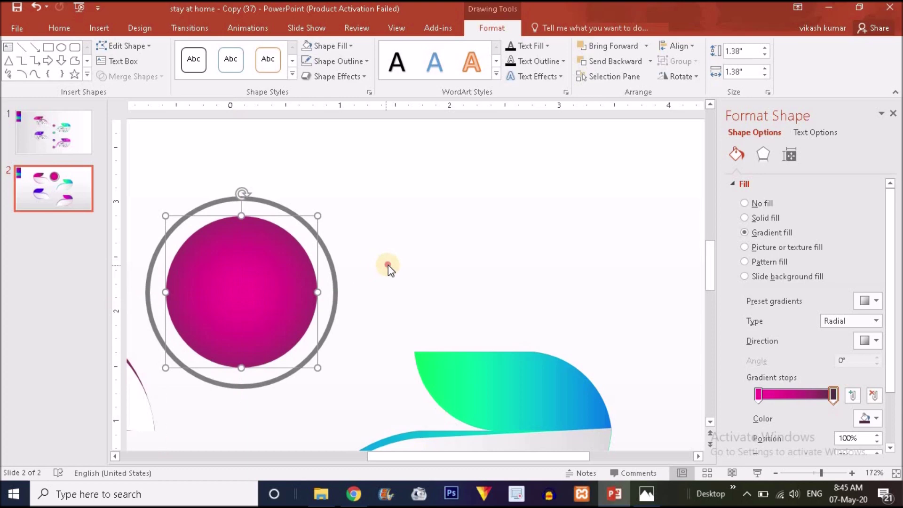
{"action": "left_click", "coordinate": [376, 265]}
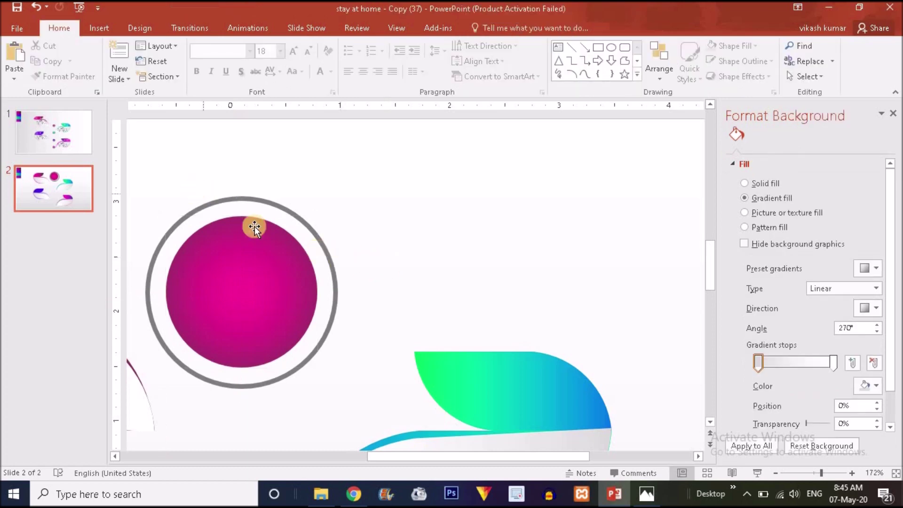
Step: Group the pink circle and the gray ring together
{"action": "left_click", "coordinate": [141, 156]}
{"action": "left_click_drag", "start_coordinate": [141, 157], "coordinate": [510, 452]}
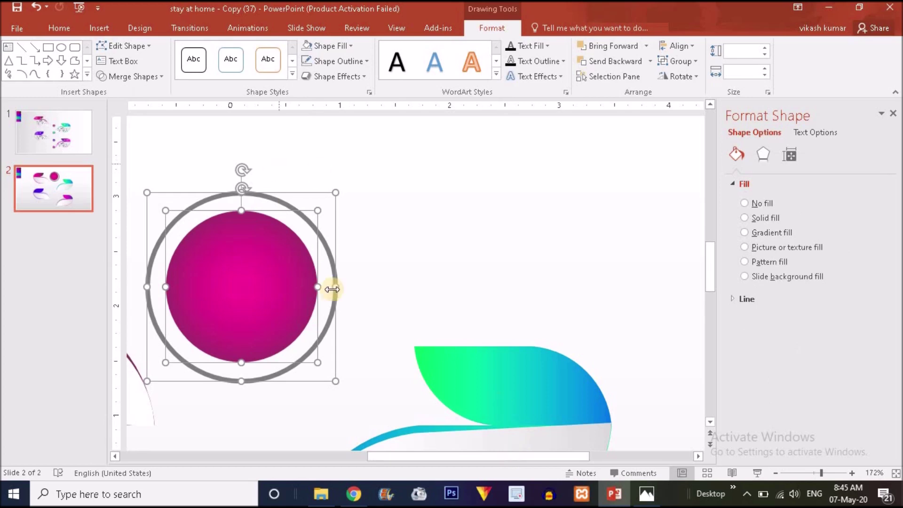
{"action": "key", "text": "ctrl+g"}
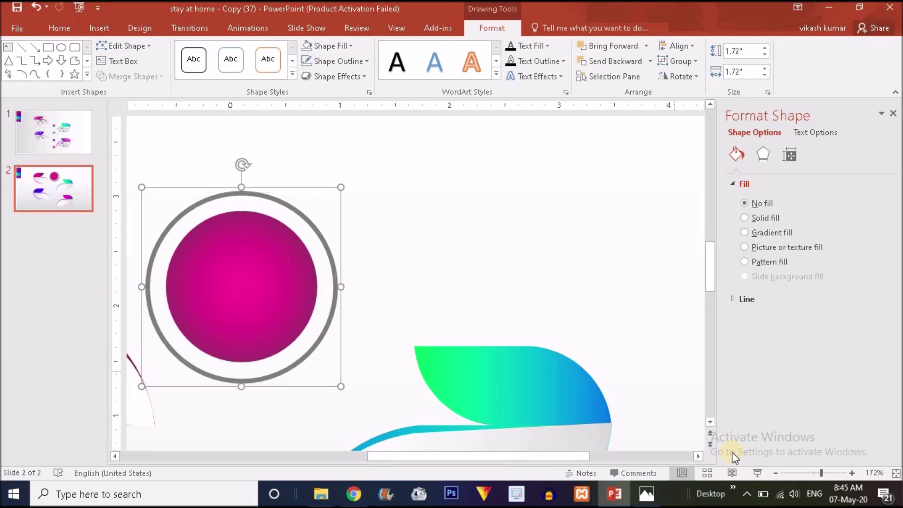
Step: Shrink the grouped ring and circle about its center to about 0.37" in diameter
{"action": "left_click", "coordinate": [803, 472]}
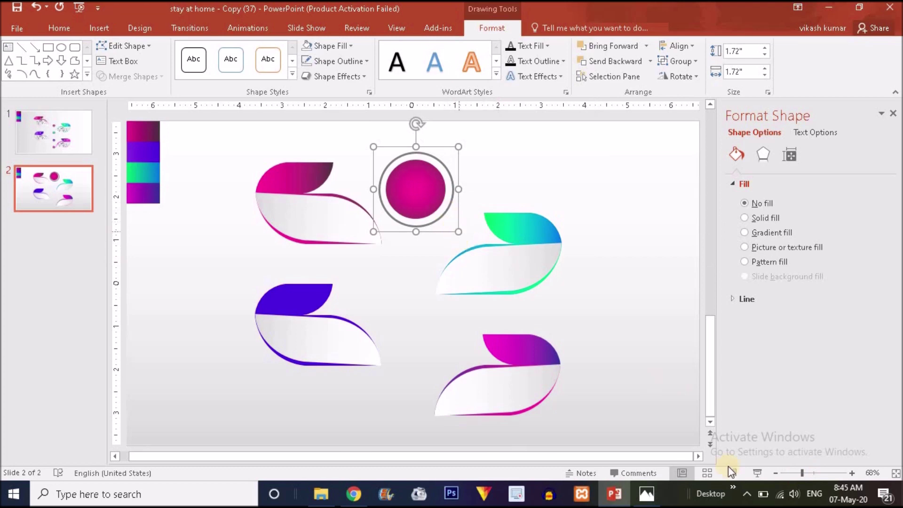
{"action": "left_click", "coordinate": [831, 473]}
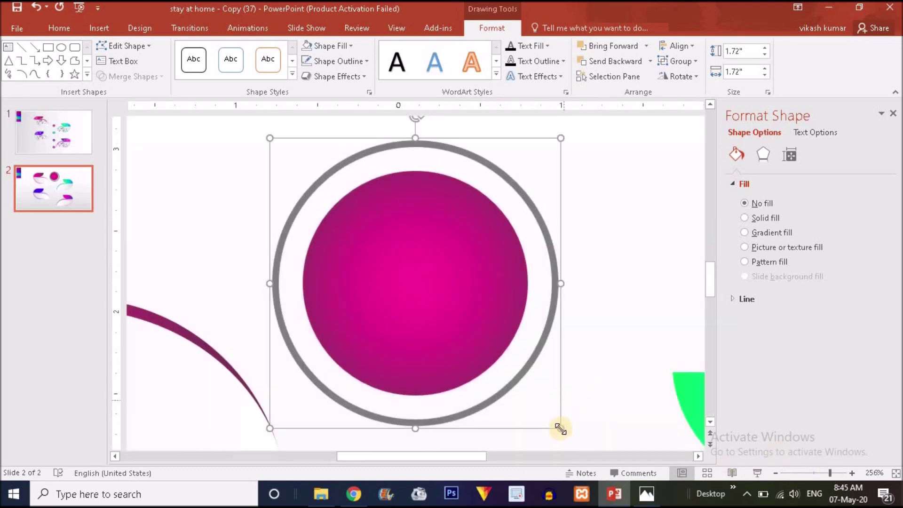
{"action": "left_click_drag", "start_coordinate": [561, 431], "coordinate": [433, 313]}
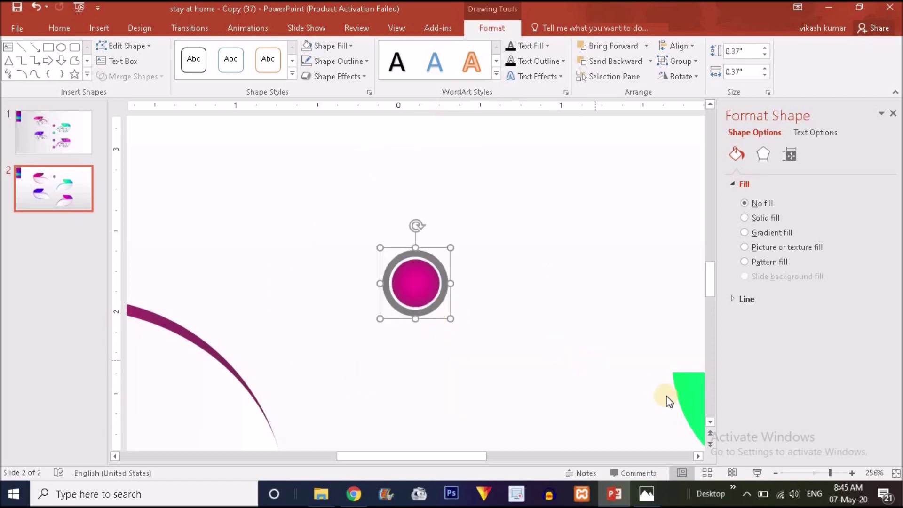
{"action": "left_click", "coordinate": [803, 473]}
{"action": "key", "text": "Escape"}
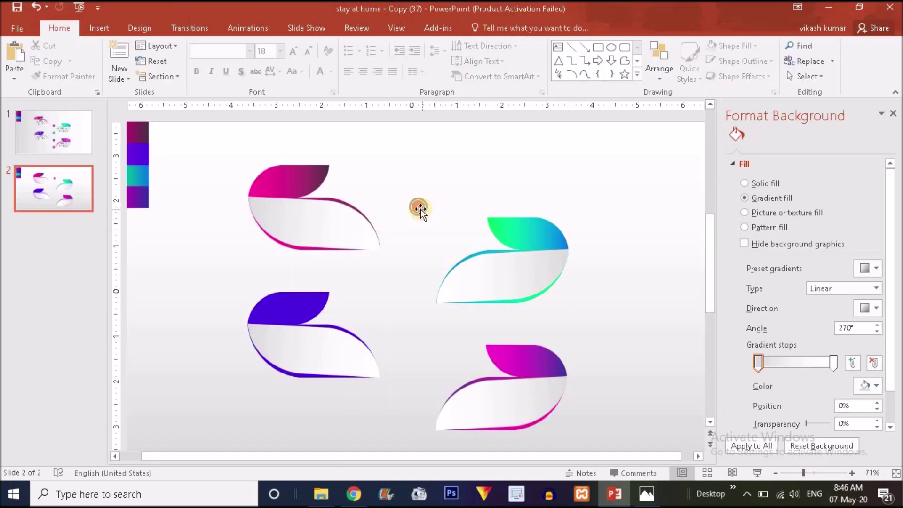
Step: Draw a vertical rounded rectangle about 5.99" high and 0.84" wide beside the right-hand elements and fully round its ends
{"action": "left_click", "coordinate": [97, 27]}
{"action": "left_click", "coordinate": [225, 64]}
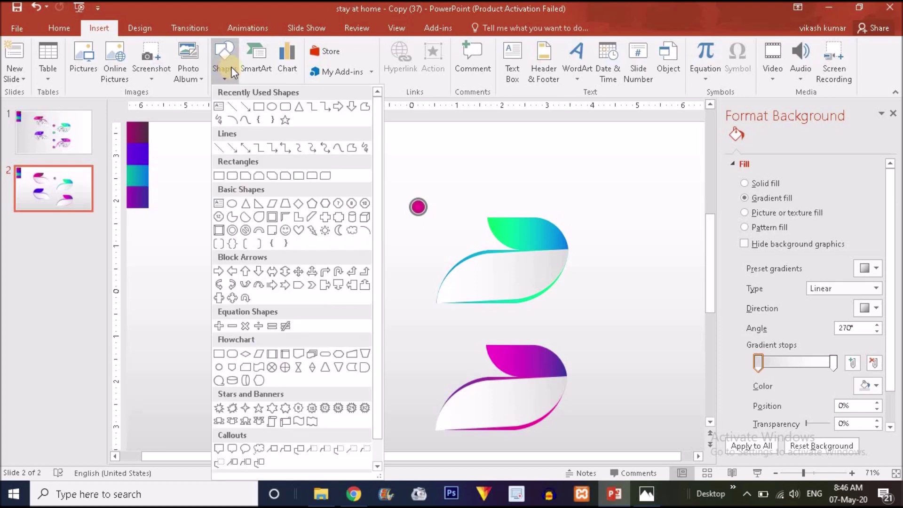
{"action": "left_click", "coordinate": [287, 107]}
{"action": "left_click_drag", "start_coordinate": [615, 425], "coordinate": [615, 425]}
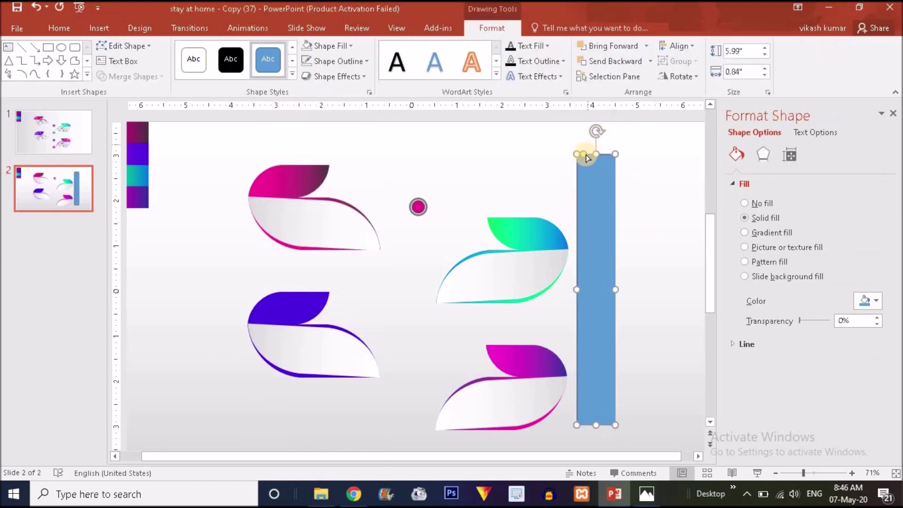
{"action": "left_click_drag", "start_coordinate": [584, 158], "coordinate": [597, 157]}
Step: Remove the rounded bar's outline, narrow it to about 0.1" and place it through the small circle between the element columns
{"action": "left_click", "coordinate": [348, 62]}
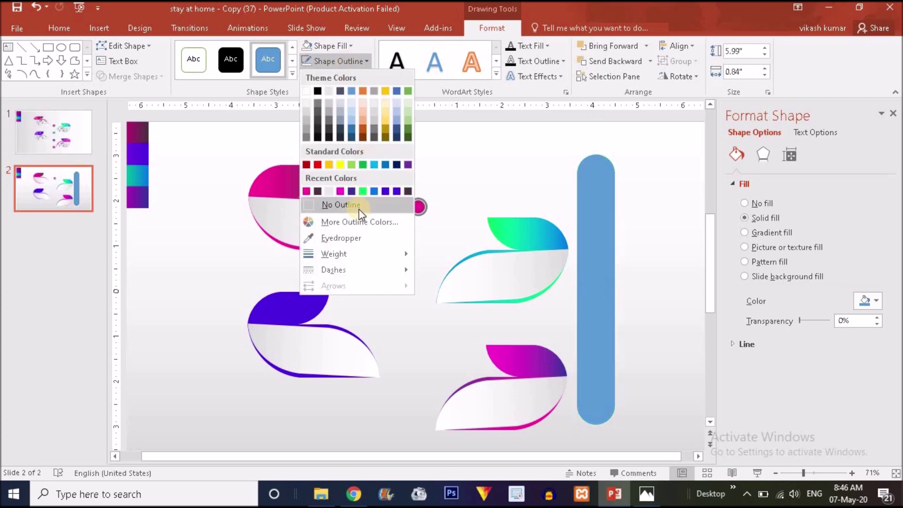
{"action": "left_click", "coordinate": [332, 205]}
{"action": "left_click_drag", "start_coordinate": [577, 289], "coordinate": [416, 275]}
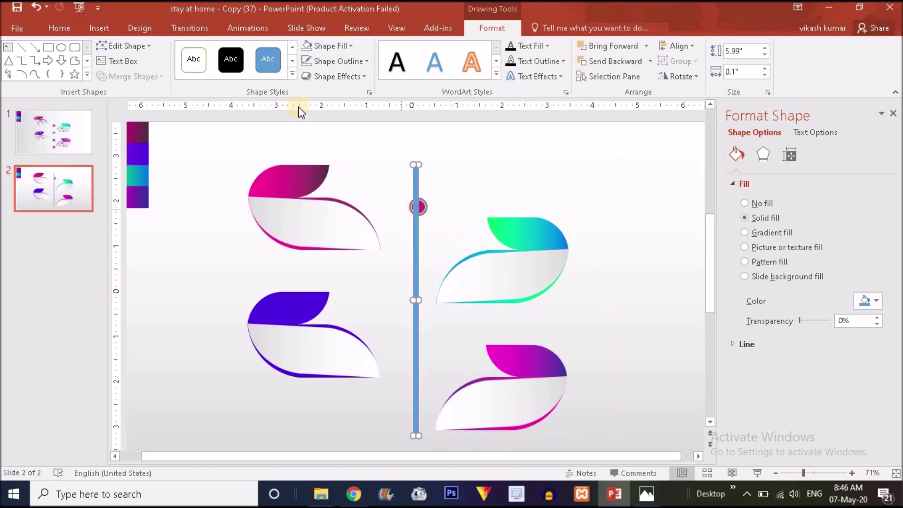
Step: Fill the vertical bar with a gray theme shade and send it behind the ringed circle
{"action": "left_click", "coordinate": [332, 49]}
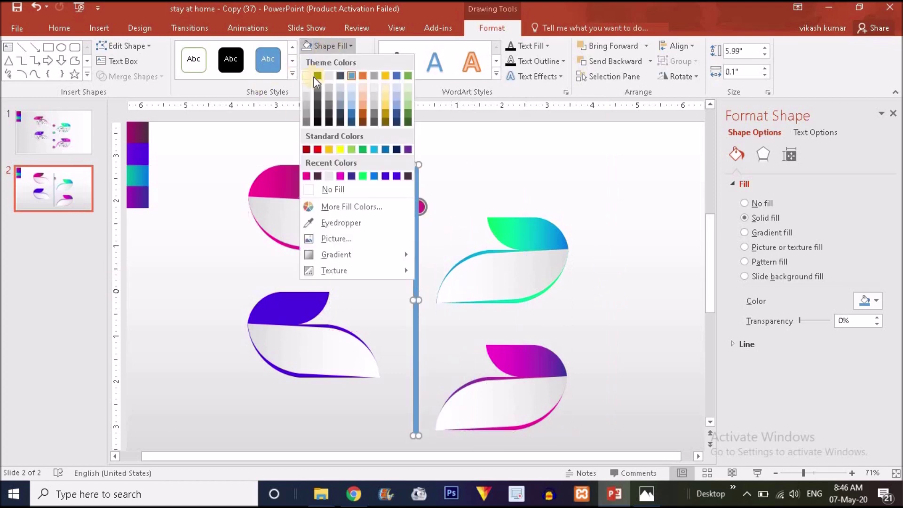
{"action": "left_click", "coordinate": [308, 111]}
{"action": "right_click", "coordinate": [417, 228]}
{"action": "mouse_move", "coordinate": [490, 371]}
{"action": "left_click", "coordinate": [578, 371]}
Step: Place the ringed circle on the bar and duplicate it to form a column of four evenly spaced markers
{"action": "left_click", "coordinate": [421, 210]}
{"action": "left_click_drag", "start_coordinate": [425, 213], "coordinate": [417, 306]}
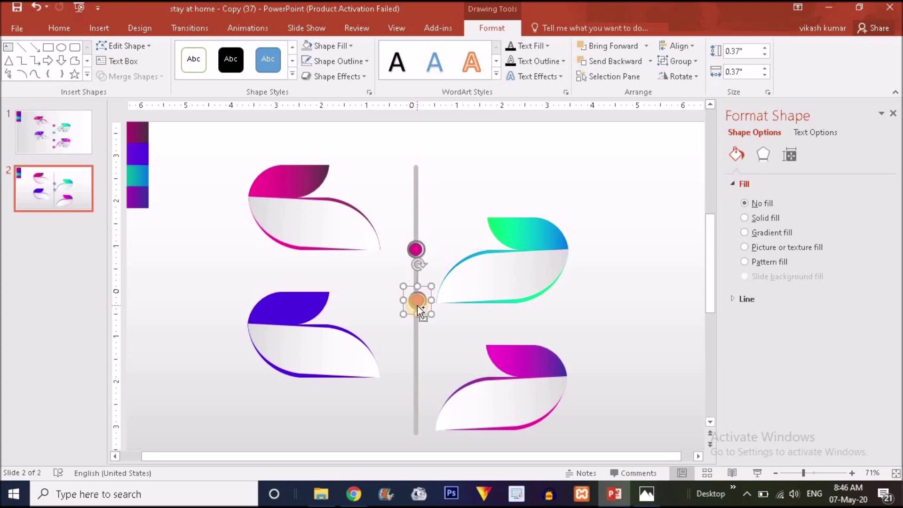
{"action": "key", "text": "ctrl+d"}
{"action": "key", "text": "ctrl+d"}
{"action": "left_click_drag", "start_coordinate": [421, 404], "coordinate": [417, 353]}
{"action": "left_click", "coordinate": [458, 262]}
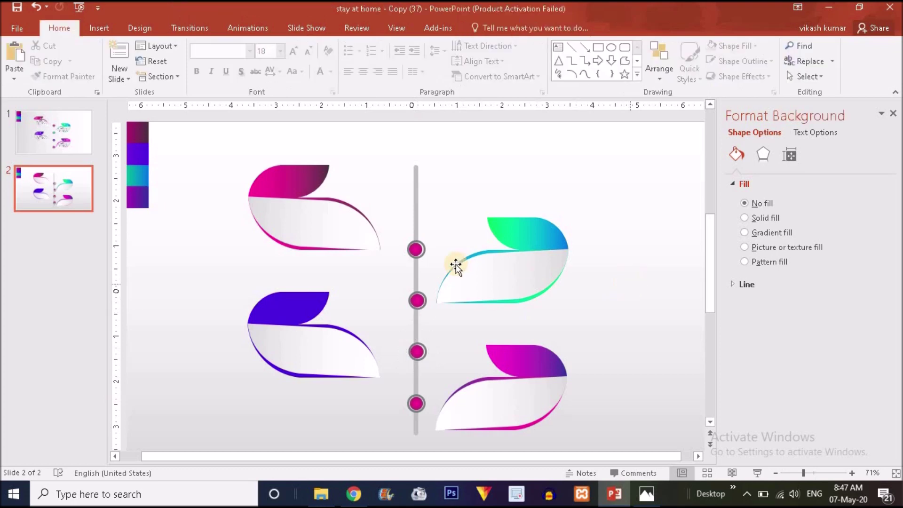
Step: Select the bar with its four circle markers and shift them slightly left, centering them between the leaf columns
{"action": "left_click", "coordinate": [364, 242]}
{"action": "left_click_drag", "start_coordinate": [397, 145], "coordinate": [464, 458]}
{"action": "key", "text": "ctrl+z"}
{"action": "left_click_drag", "start_coordinate": [432, 305], "coordinate": [425, 313]}
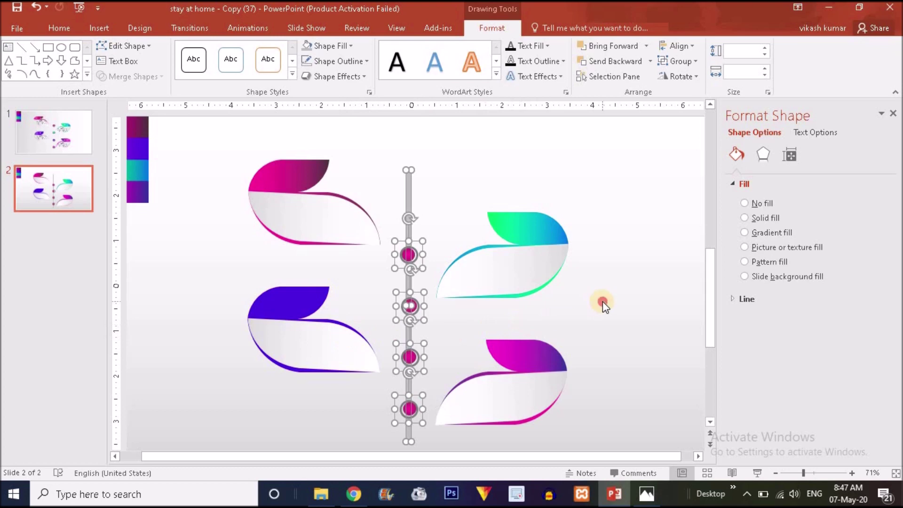
{"action": "left_click", "coordinate": [602, 302]}
Step: Select all the leaf elements together with the bar and markers and move them up slightly on the slide
{"action": "left_click", "coordinate": [478, 277]}
{"action": "left_click_drag", "start_coordinate": [211, 137], "coordinate": [640, 454]}
{"action": "left_click_drag", "start_coordinate": [543, 305], "coordinate": [541, 284]}
{"action": "left_click", "coordinate": [397, 252]}
Step: Respace the circle markers along the bar, nudging the upper two up and the lowest one slightly down
{"action": "left_click", "coordinate": [409, 233]}
{"action": "left_click", "coordinate": [410, 233]}
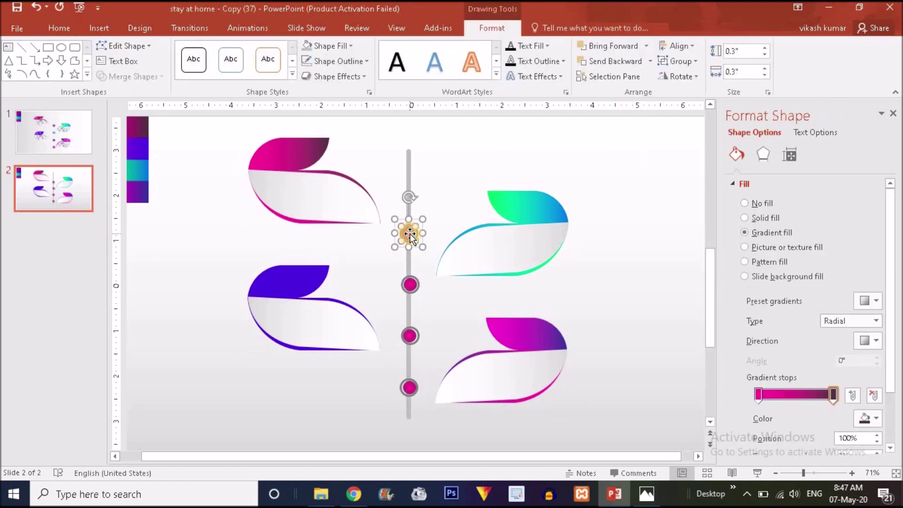
{"action": "left_click", "coordinate": [413, 227]}
{"action": "left_click", "coordinate": [409, 232]}
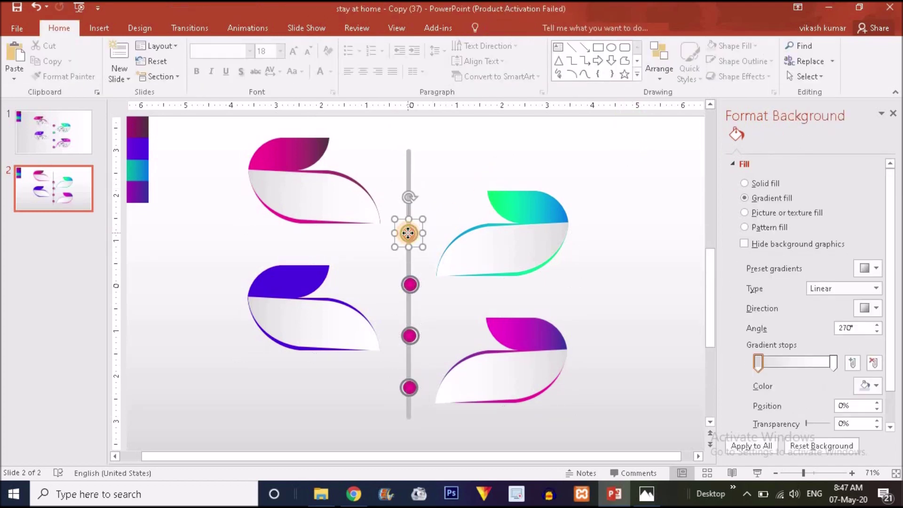
{"action": "key", "text": "Up"}
{"action": "key", "text": "Up"}
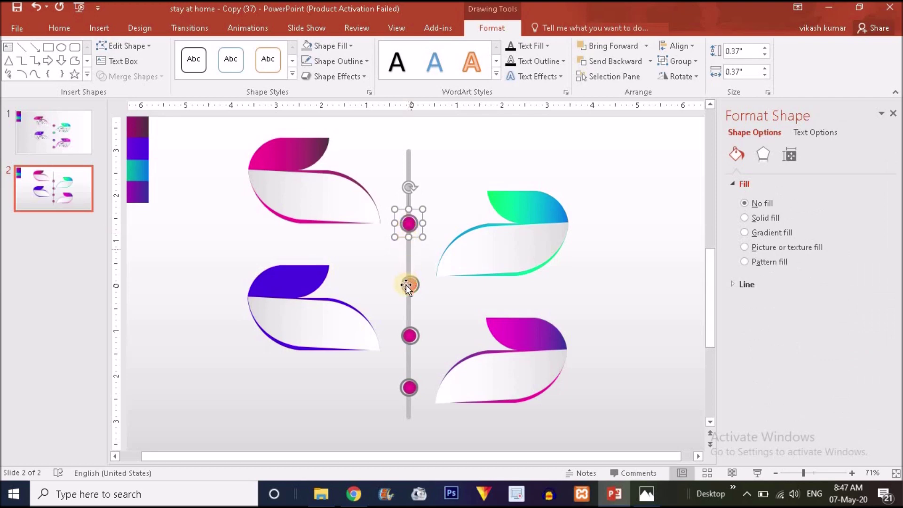
{"action": "left_click", "coordinate": [408, 285]}
{"action": "key", "text": "Up"}
{"action": "key", "text": "Up"}
{"action": "left_click_drag", "start_coordinate": [408, 335], "coordinate": [409, 335]}
{"action": "left_click_drag", "start_coordinate": [410, 387], "coordinate": [410, 391]}
Step: Move the blue leaf and the lower-right magenta leaf up so their tips line up with the lower two markers
{"action": "left_click", "coordinate": [355, 344]}
{"action": "left_click_drag", "start_coordinate": [367, 355], "coordinate": [370, 346]}
{"action": "left_click", "coordinate": [470, 396]}
{"action": "left_click_drag", "start_coordinate": [464, 408], "coordinate": [464, 400]}
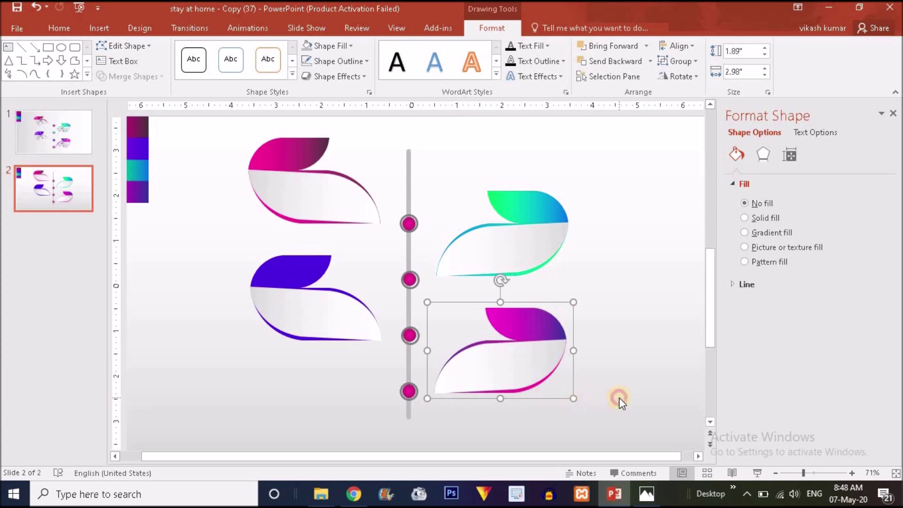
{"action": "left_click", "coordinate": [619, 399]}
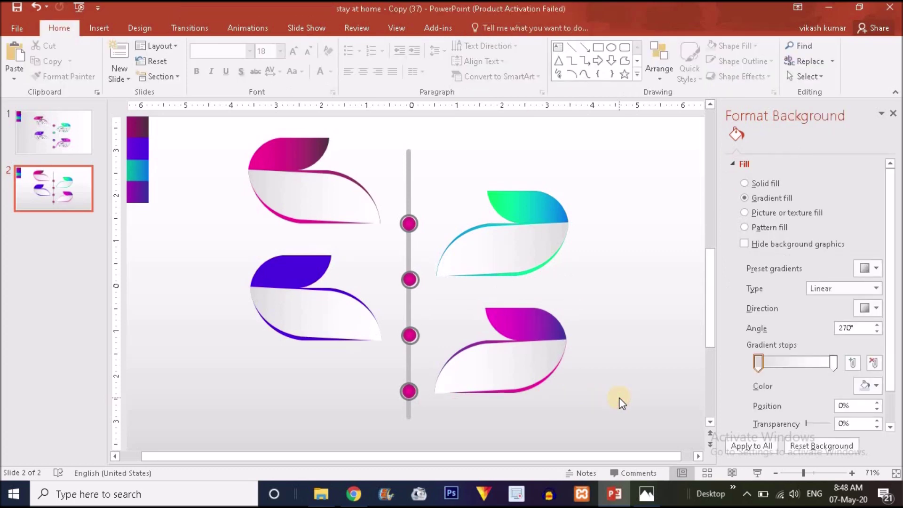
Step: Open slide 1 with the finished reference infographic
{"action": "left_click", "coordinate": [81, 155]}
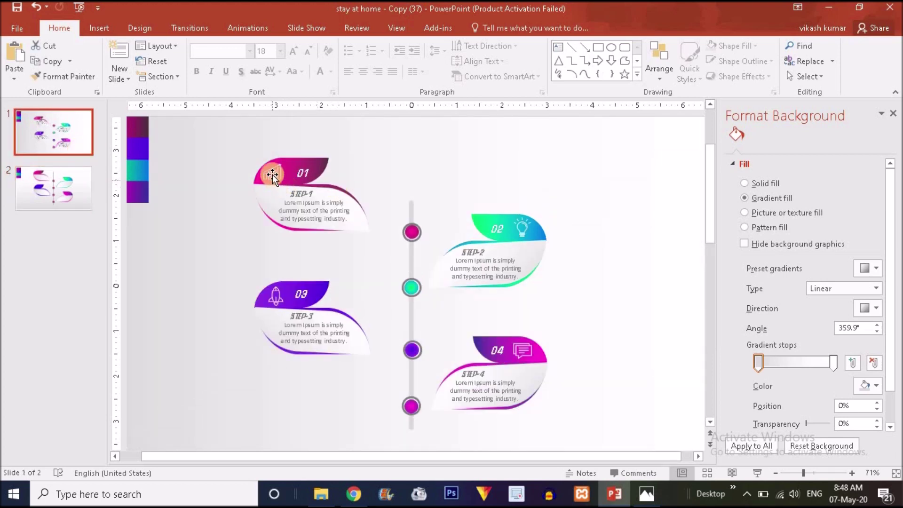